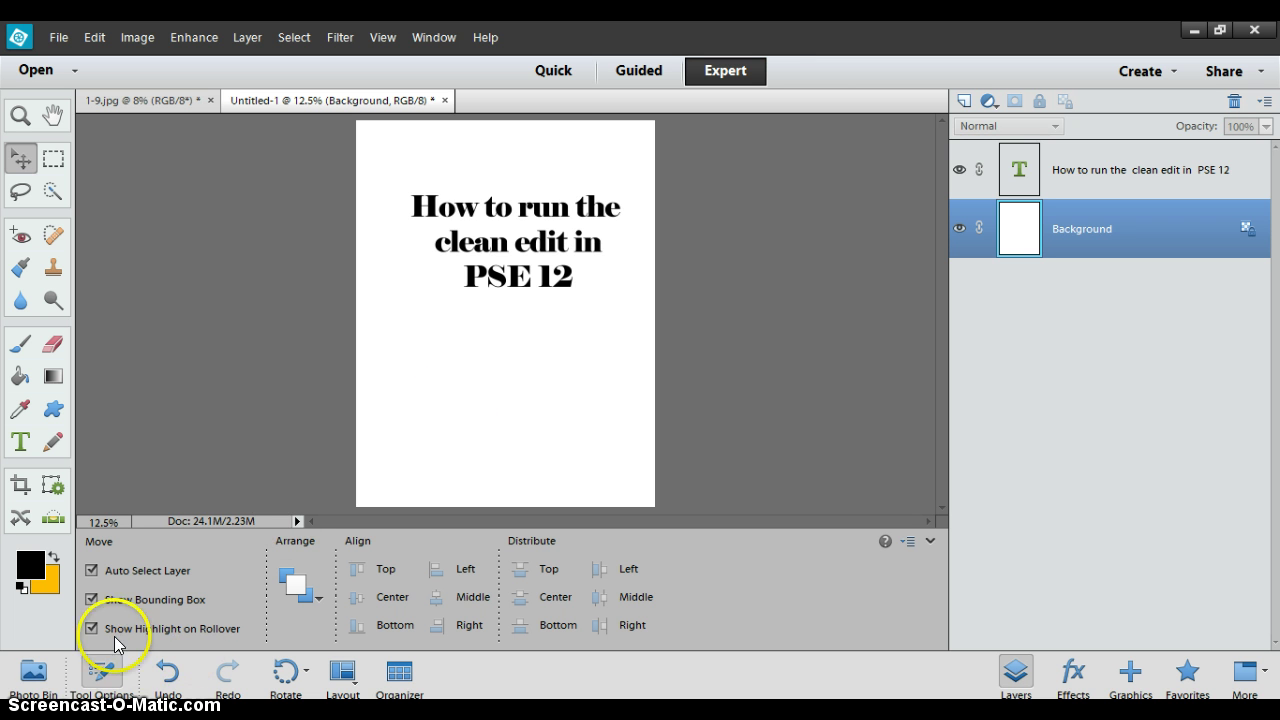
Switch to the open photo 1-9.jpg and show the whole image
click(35, 675)
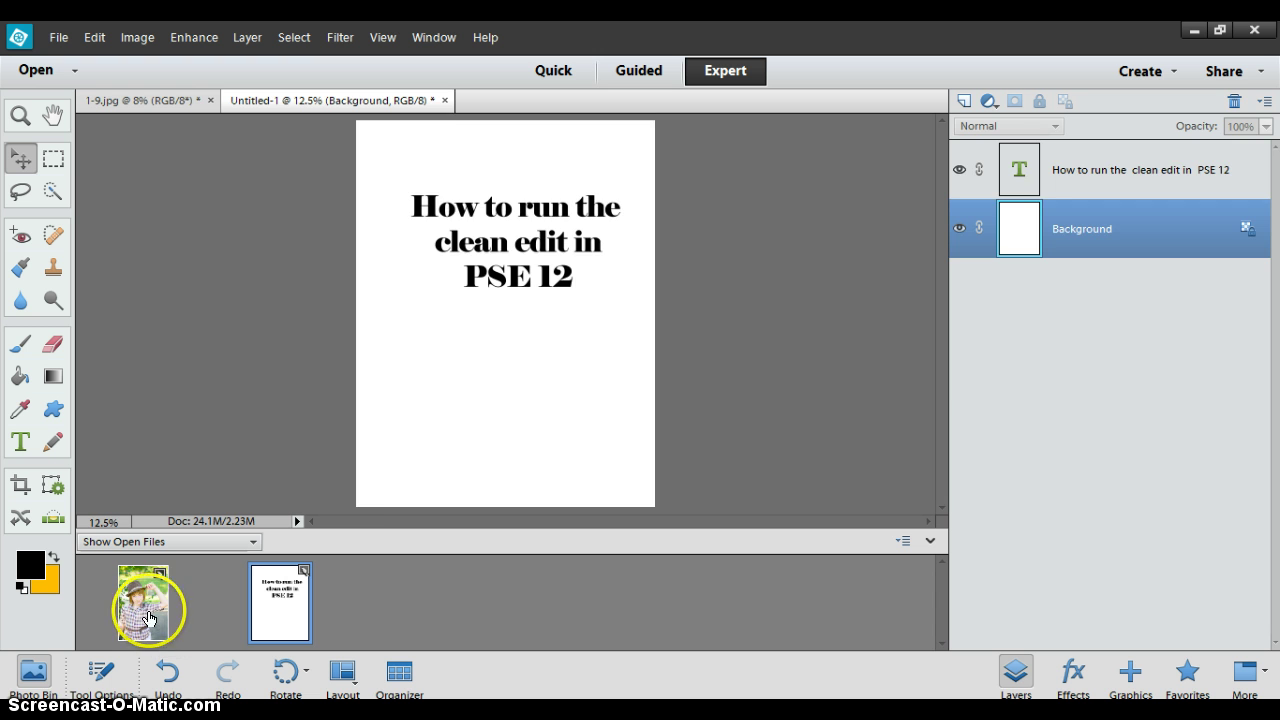
click(143, 603)
key(ctrl+plus)
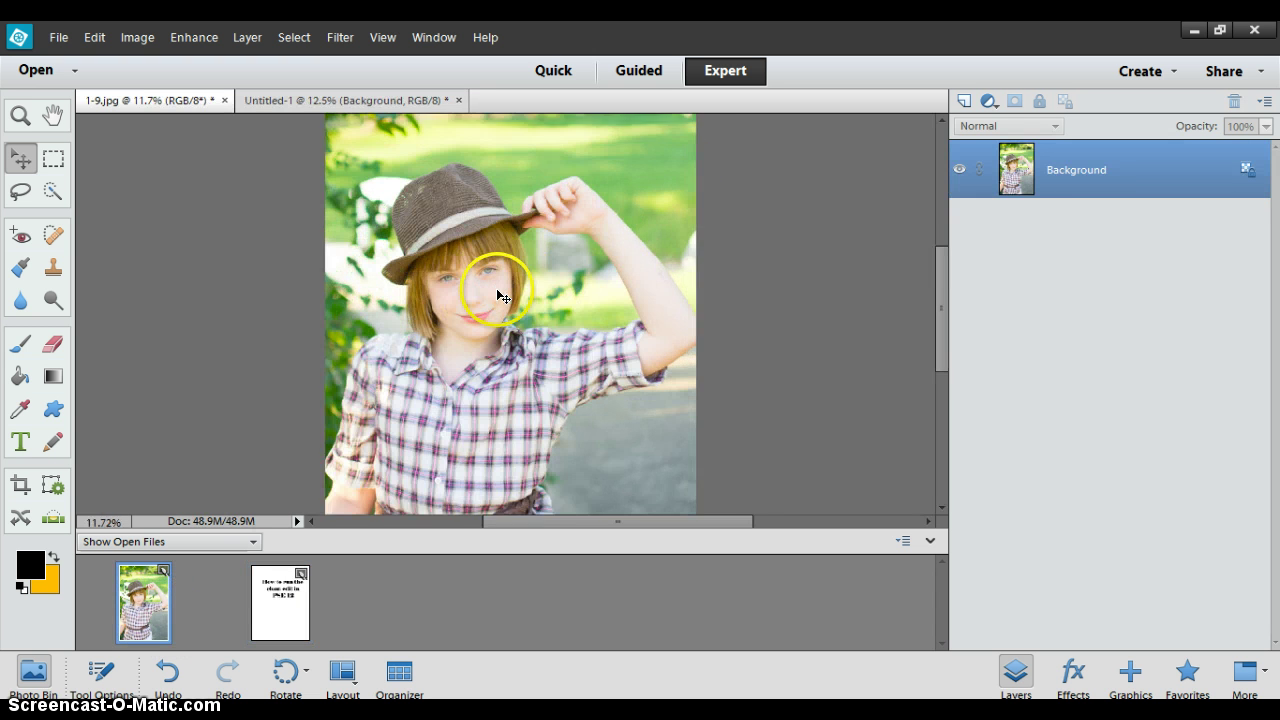
key(ctrl+minus)
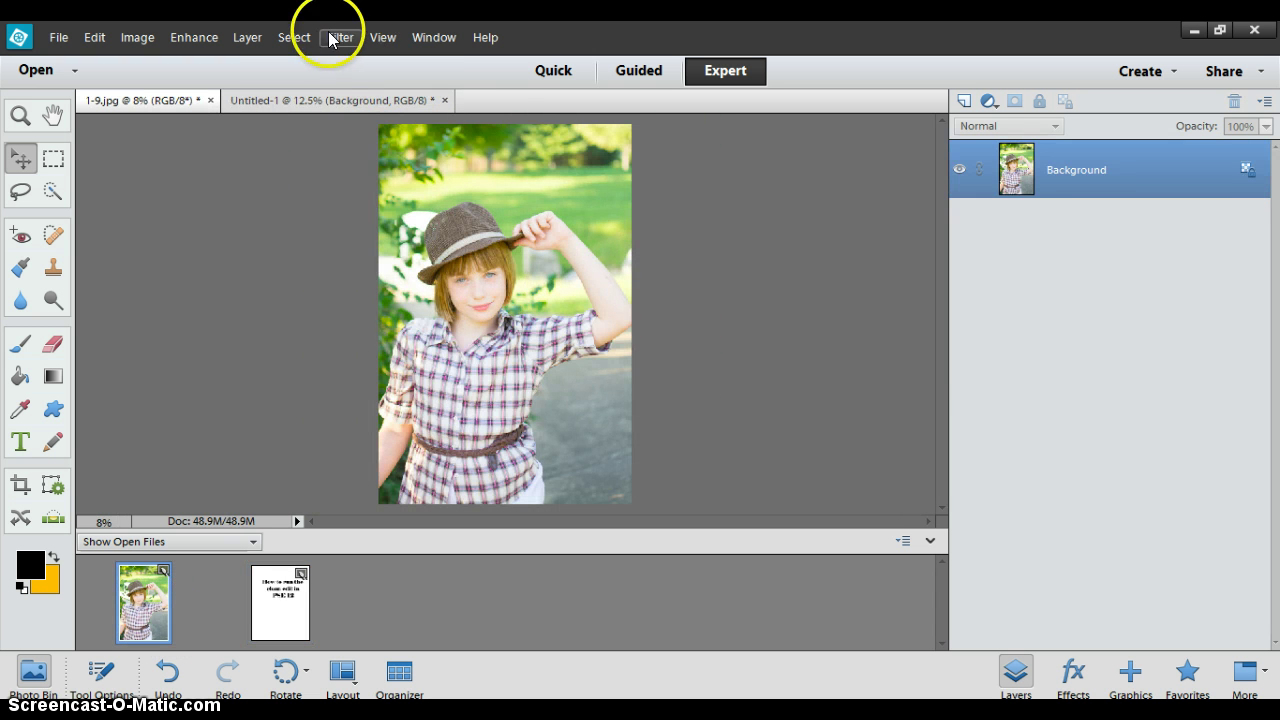
Display the saved actions, collapse the Clean Edit action's list of commands, and run Clean Edit on the photo
click(383, 37)
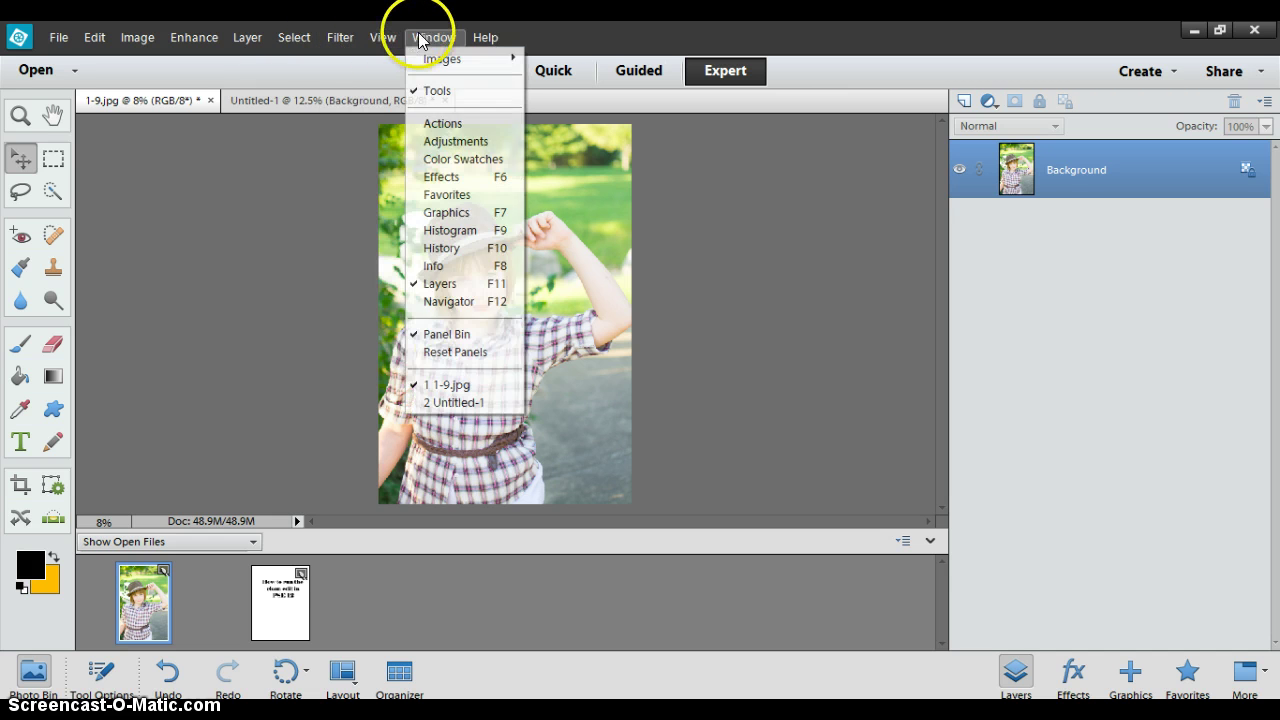
click(461, 124)
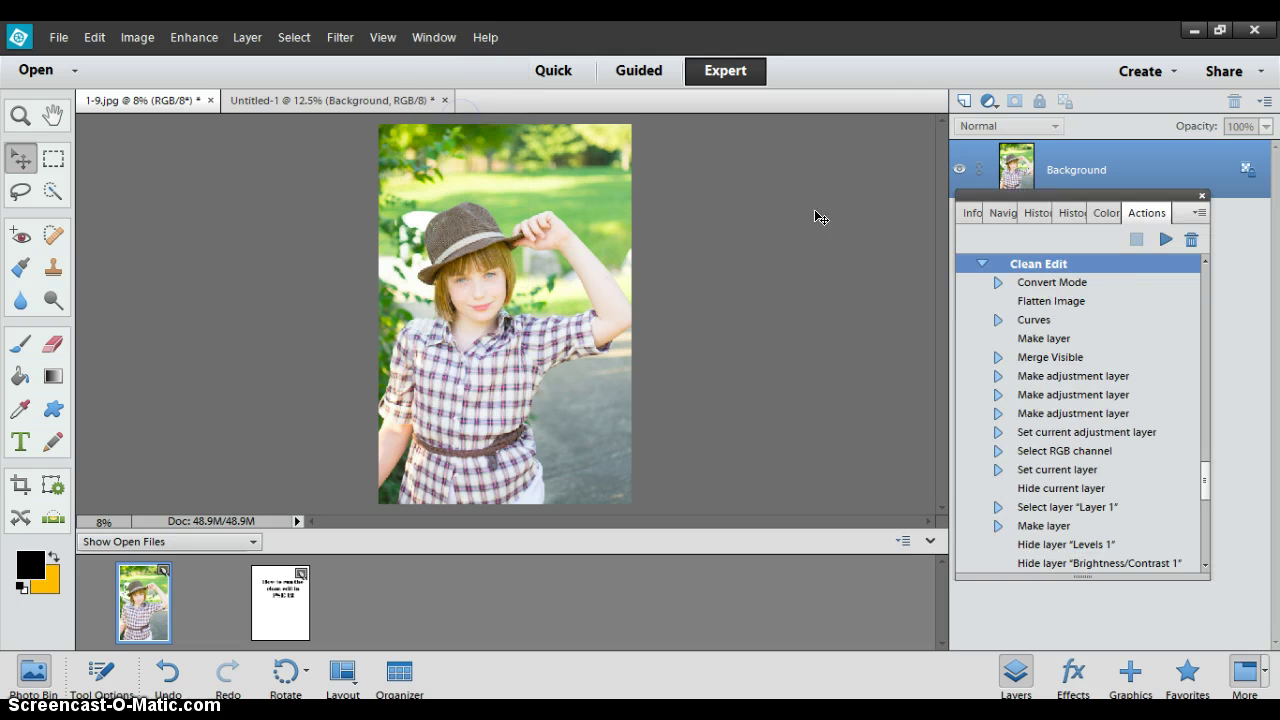
scroll(1163, 357, down, 3)
scroll(1113, 390, up, 3)
scroll(1113, 390, up, 2)
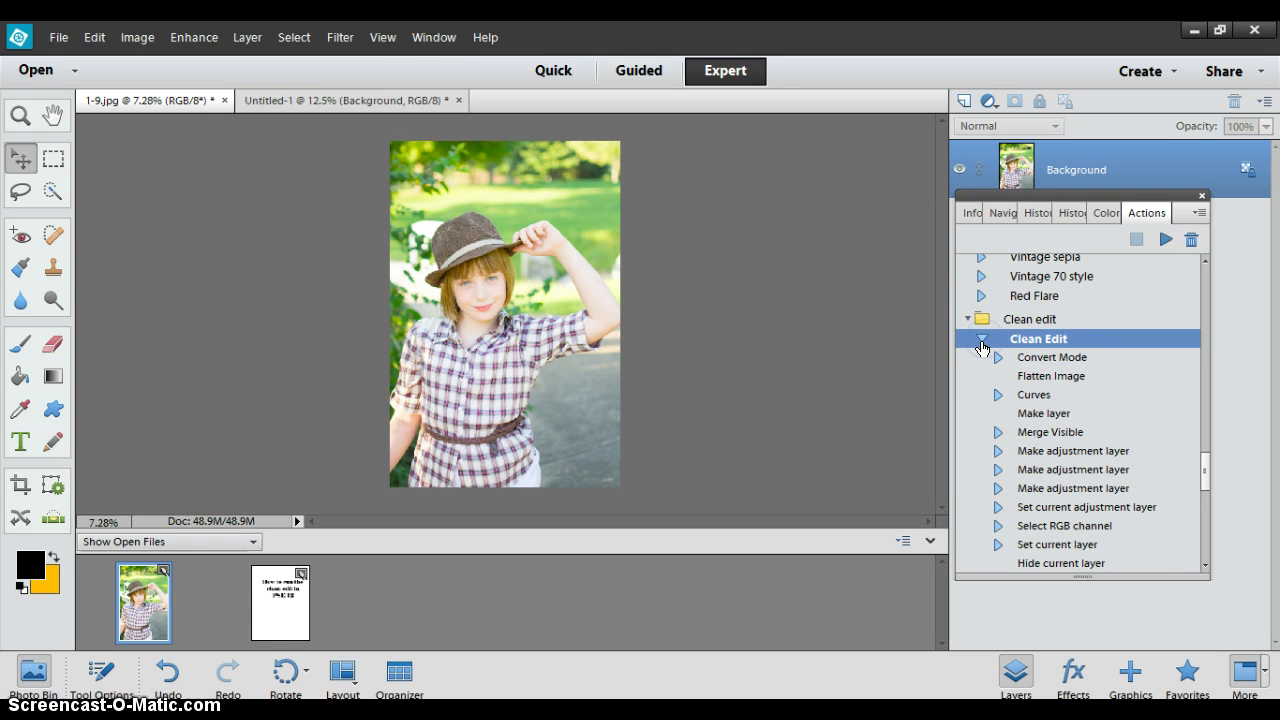
click(982, 344)
click(1166, 240)
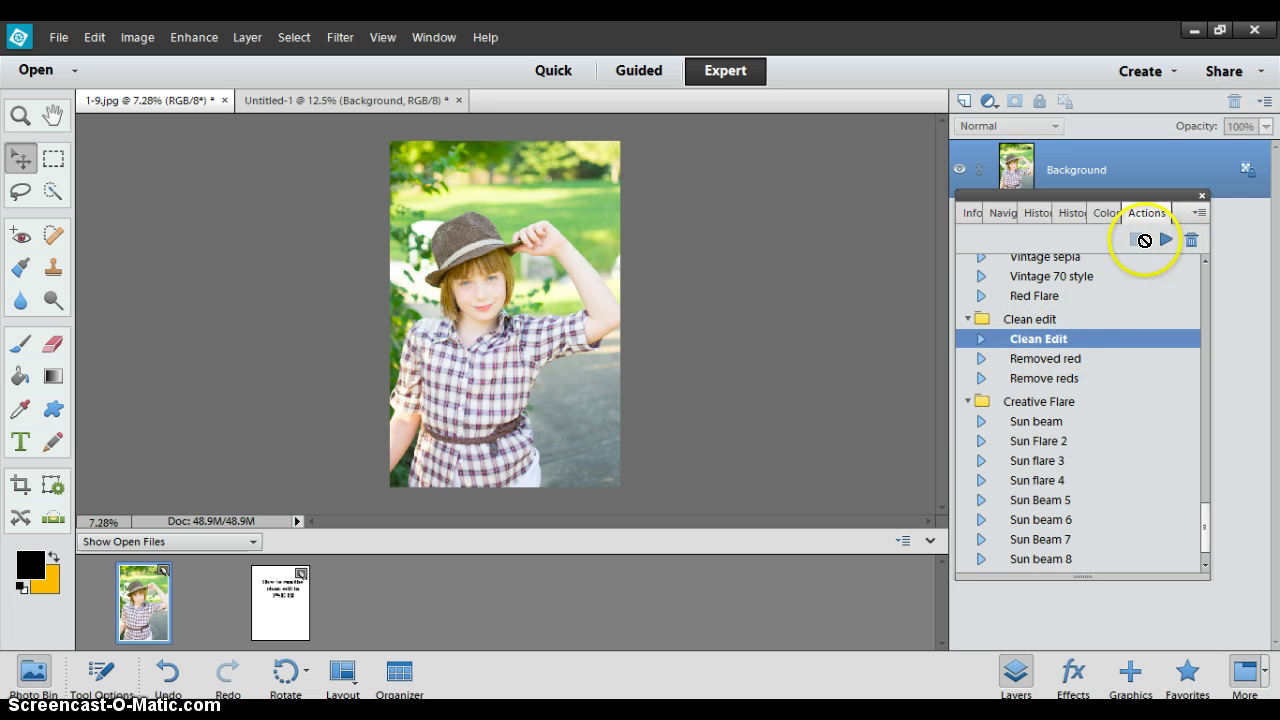
click(1162, 244)
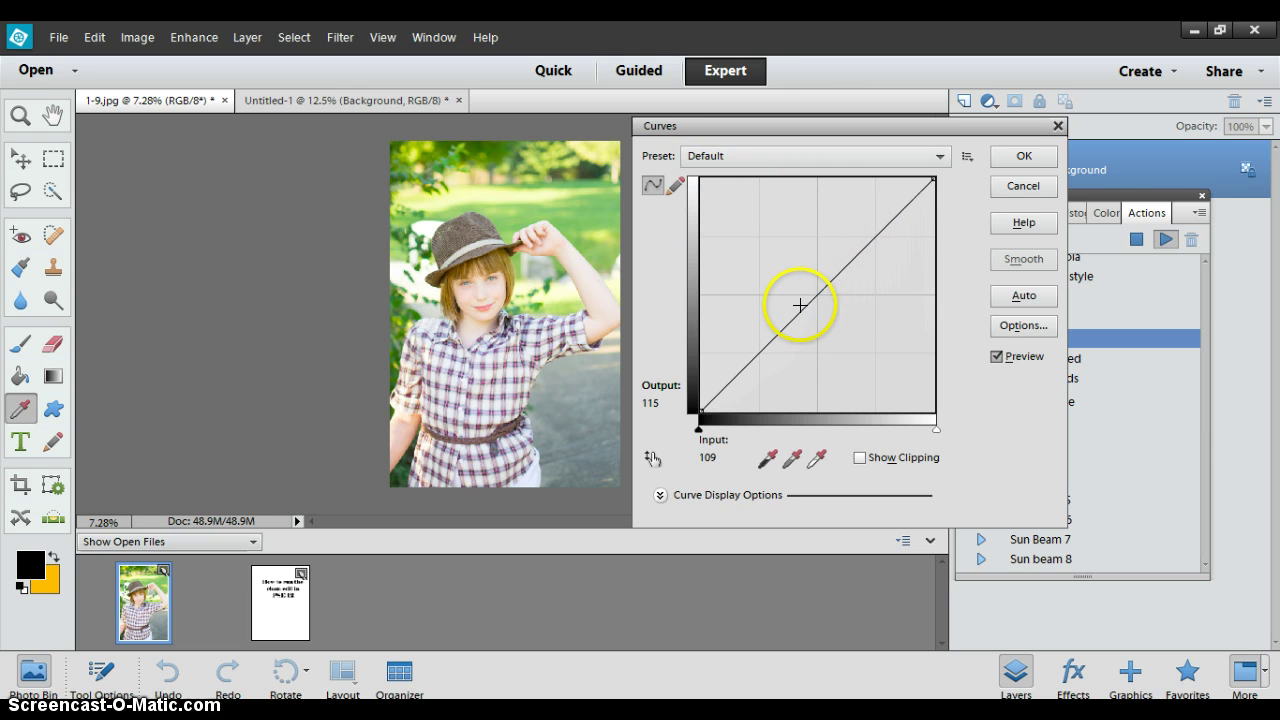
Brighten the midtones in Curves with a point at about input 105, output 124, accept it, and close the Actions panel
drag(800, 305, 800, 302)
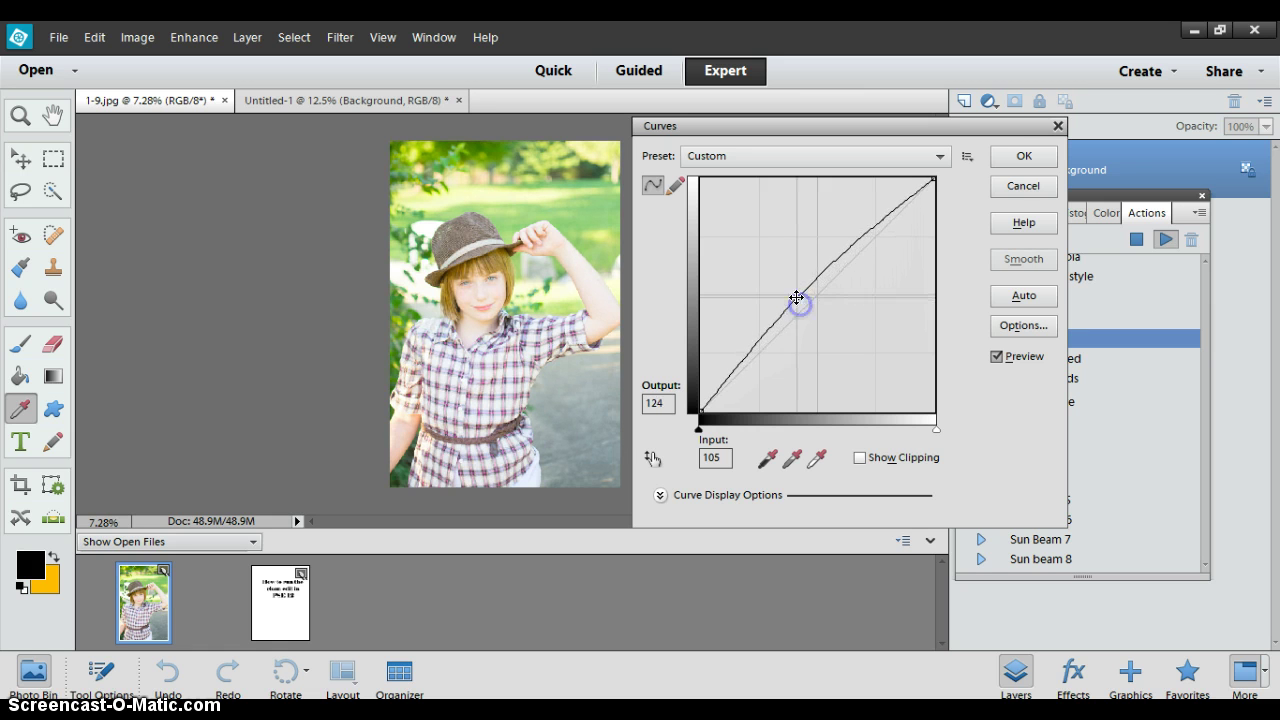
click(1018, 156)
click(1147, 168)
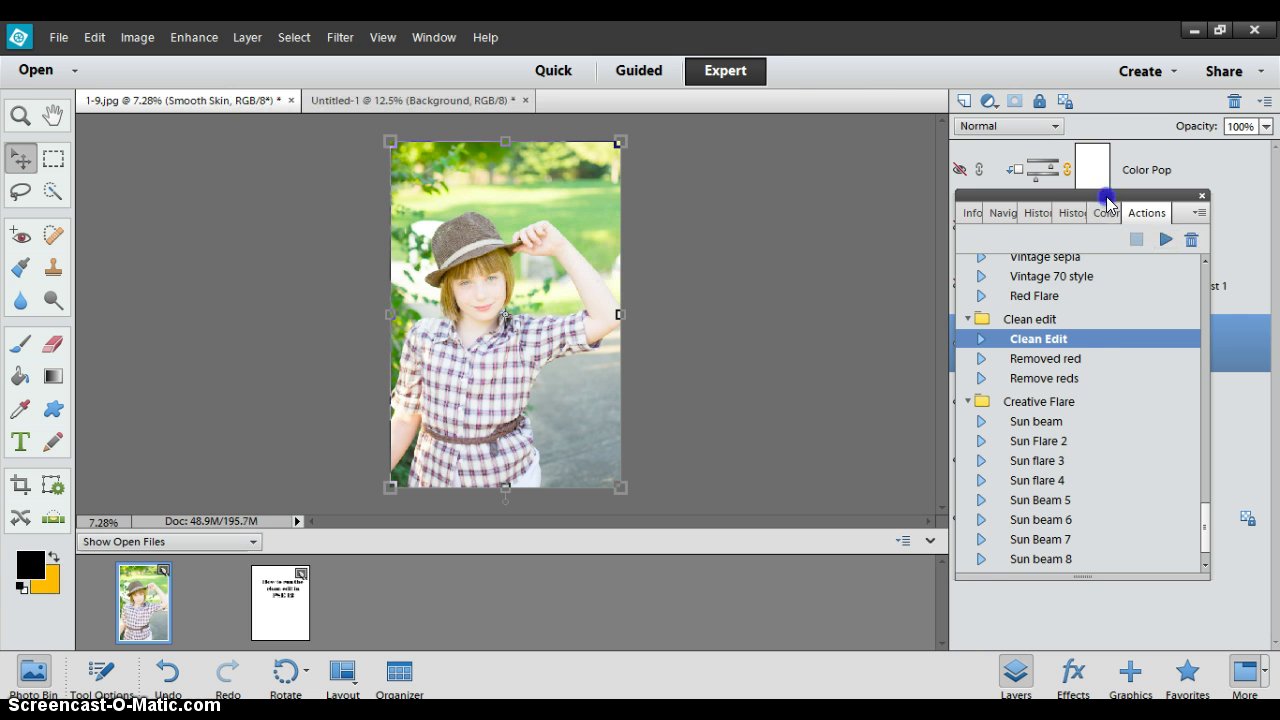
drag(1107, 203, 831, 305)
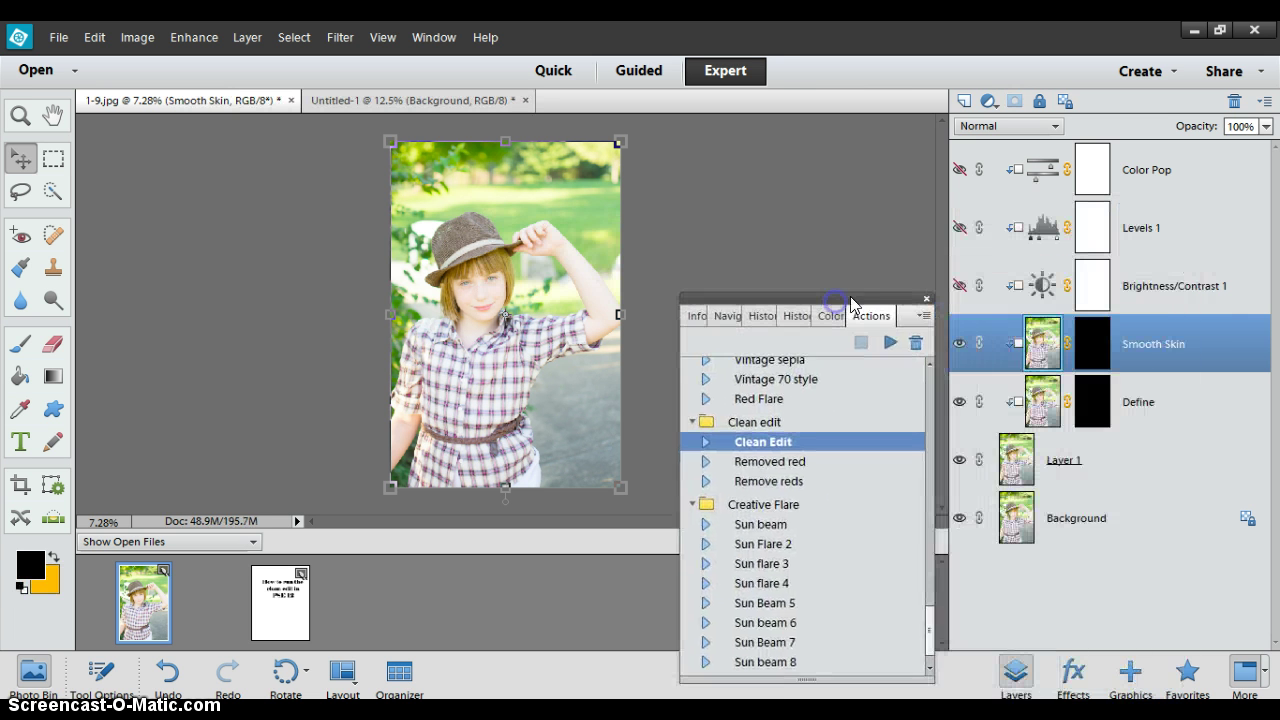
click(926, 300)
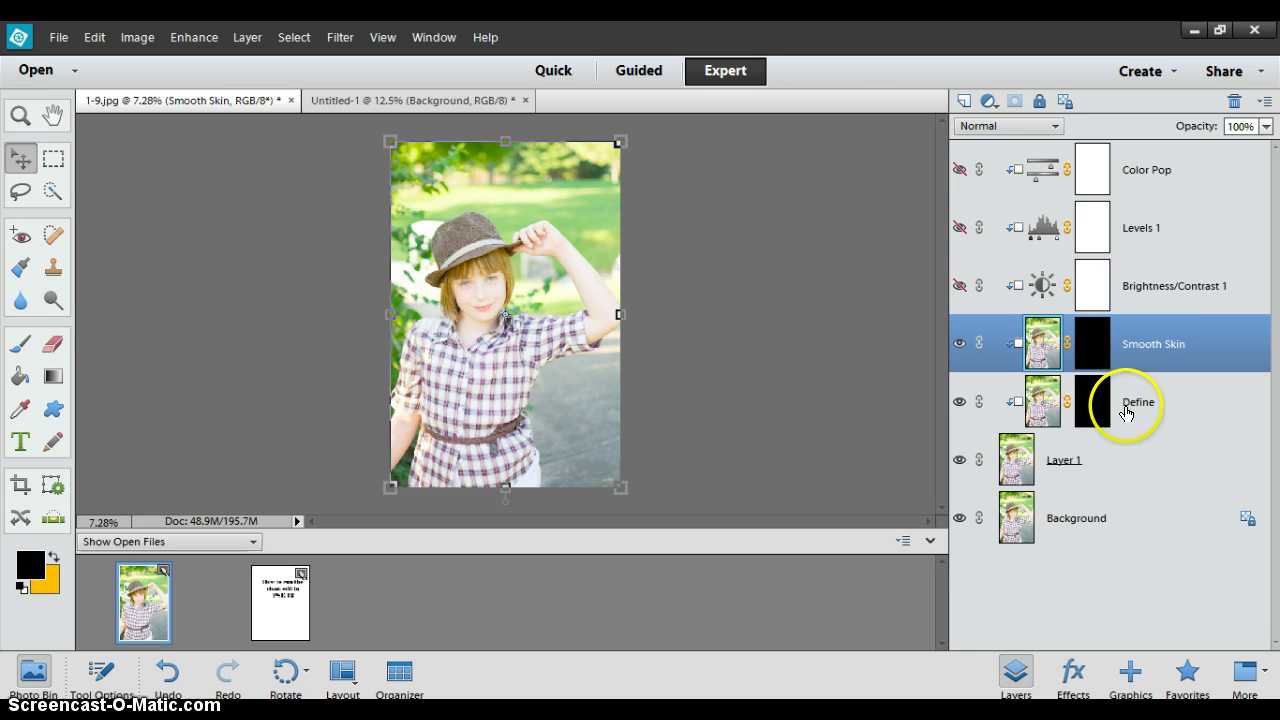
Paint white on the Define layer's mask over the girl's face with a 246 px brush at 100% opacity
click(1091, 405)
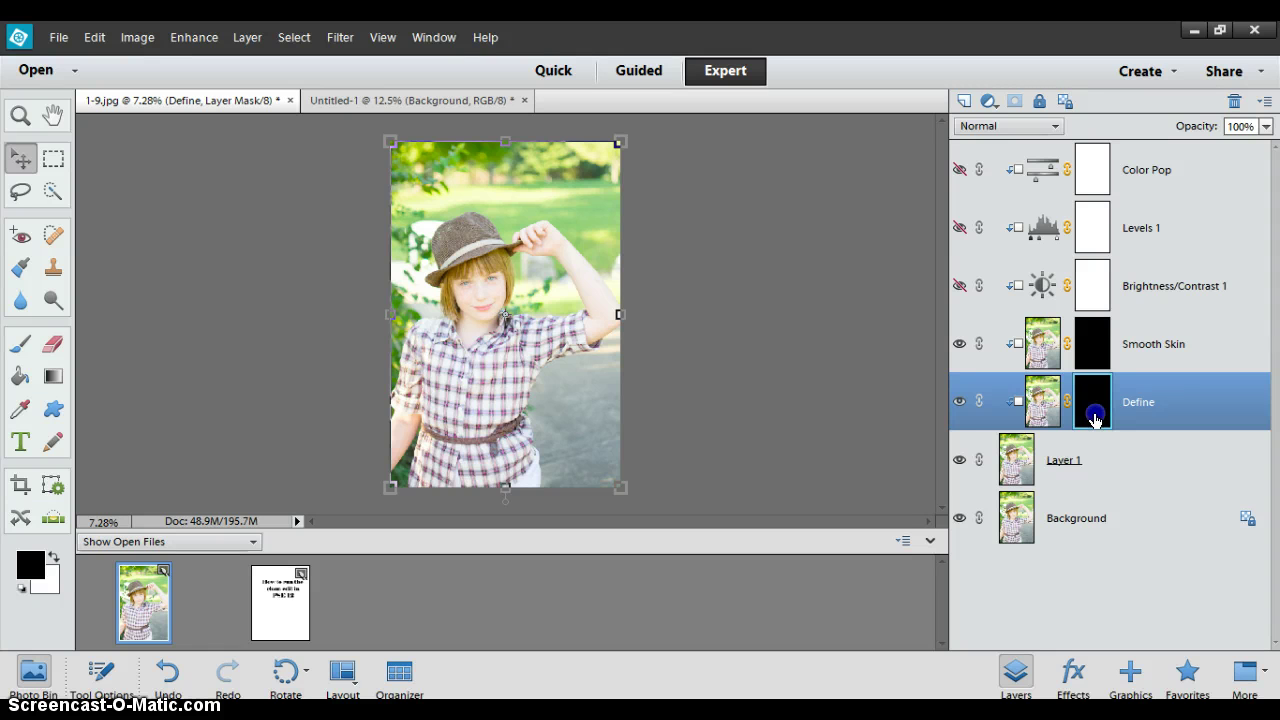
click(20, 344)
scroll(471, 237, up, 10)
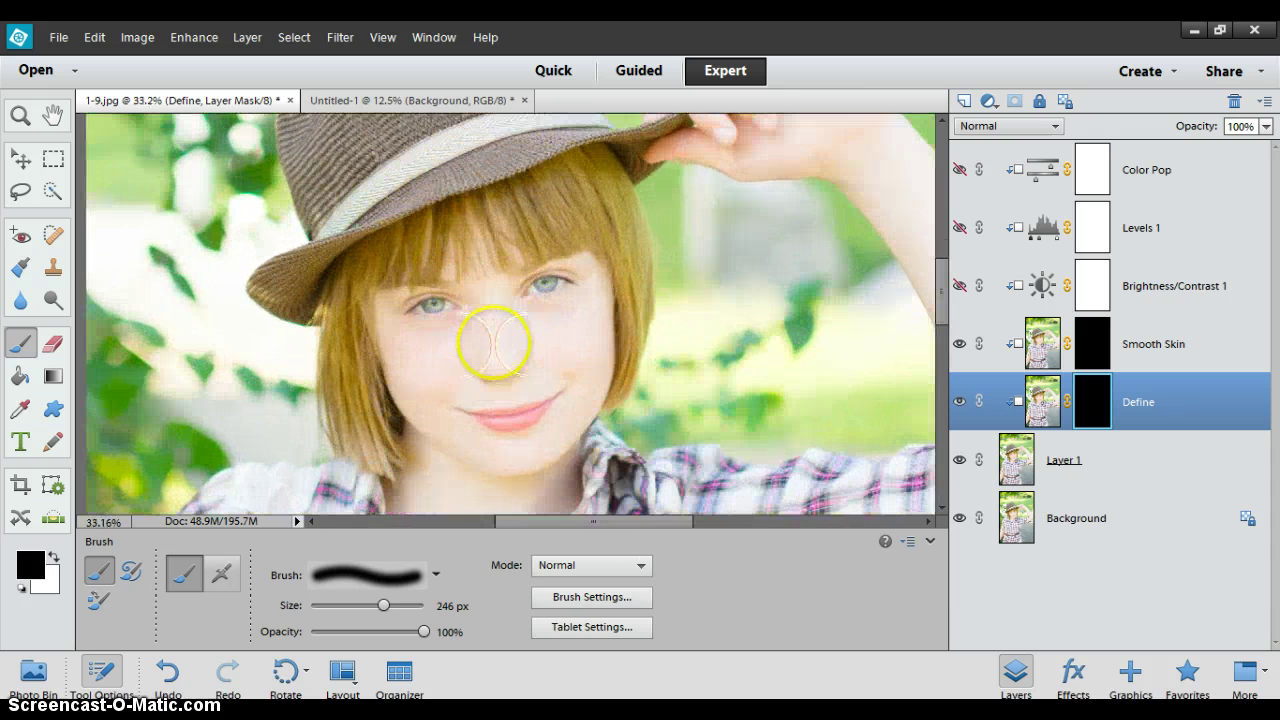
click(51, 555)
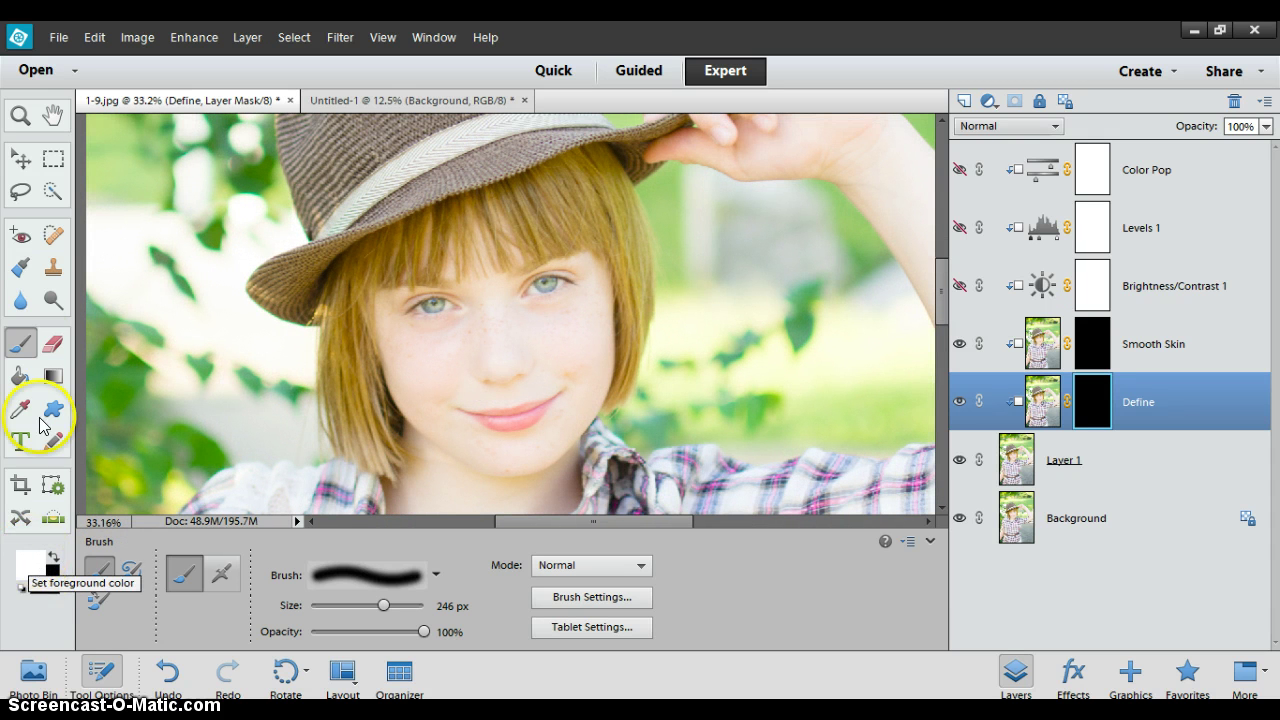
click(273, 542)
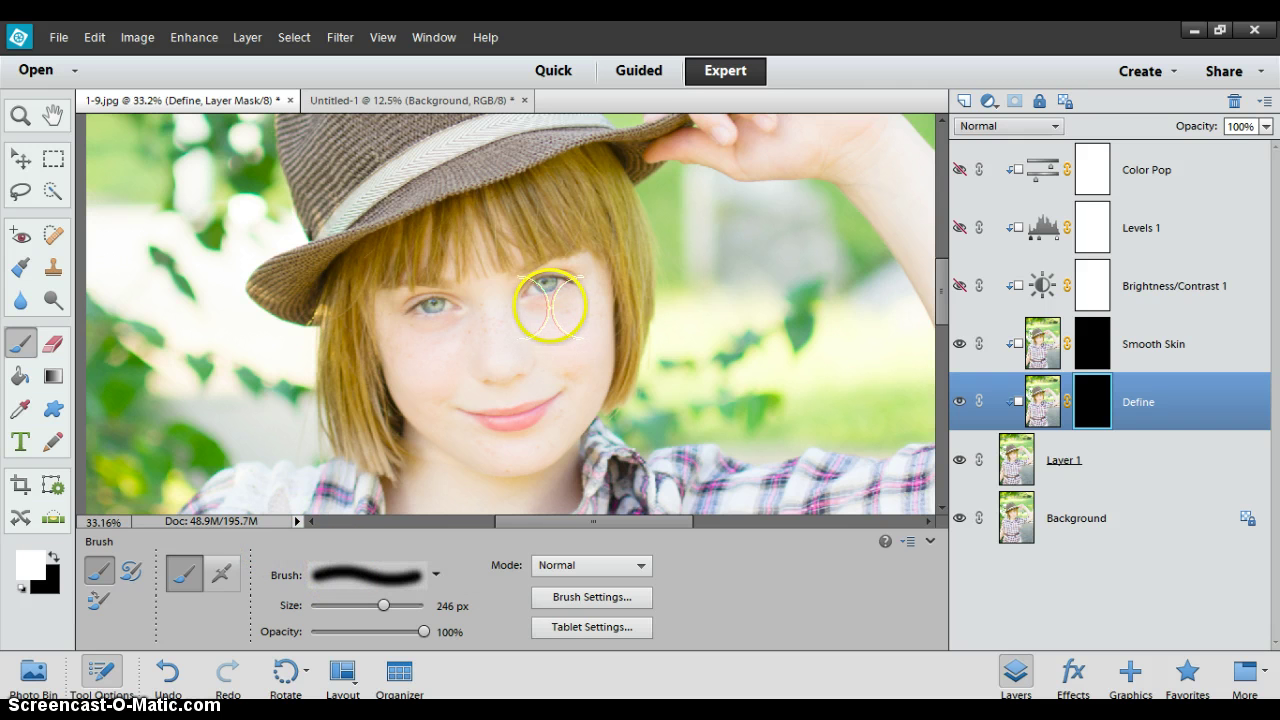
scroll(558, 294, down, 1)
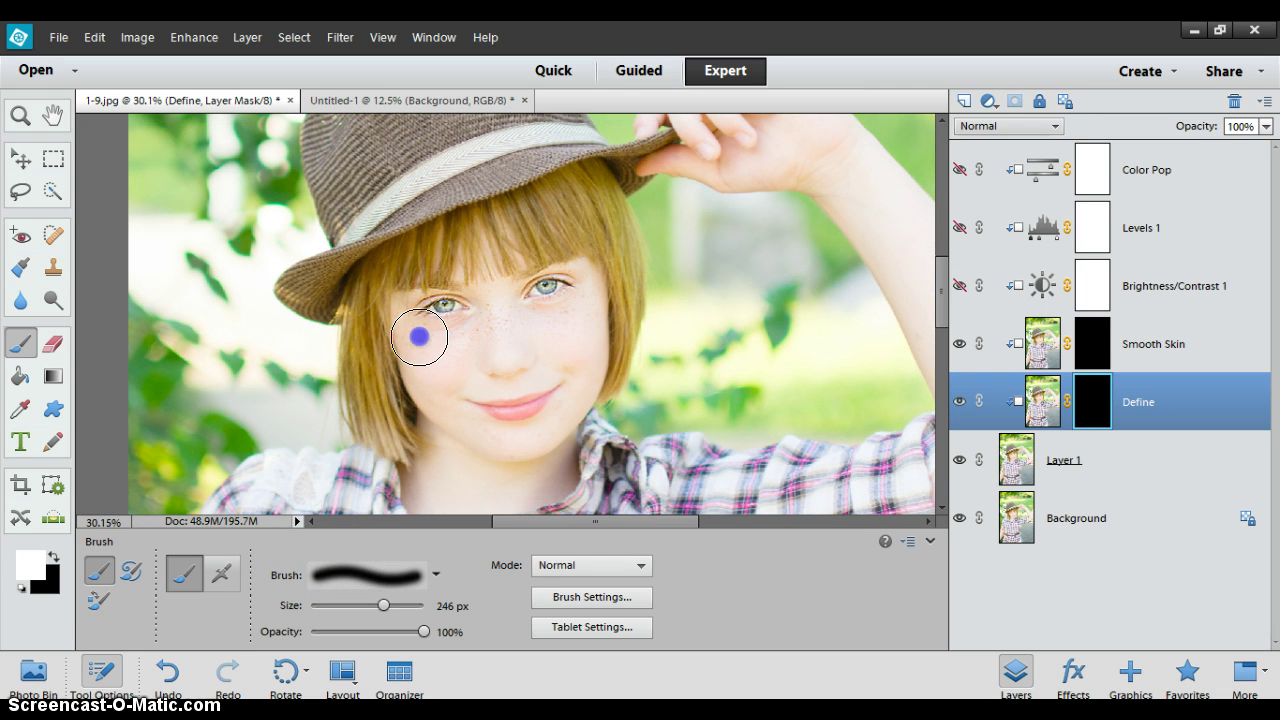
click(558, 423)
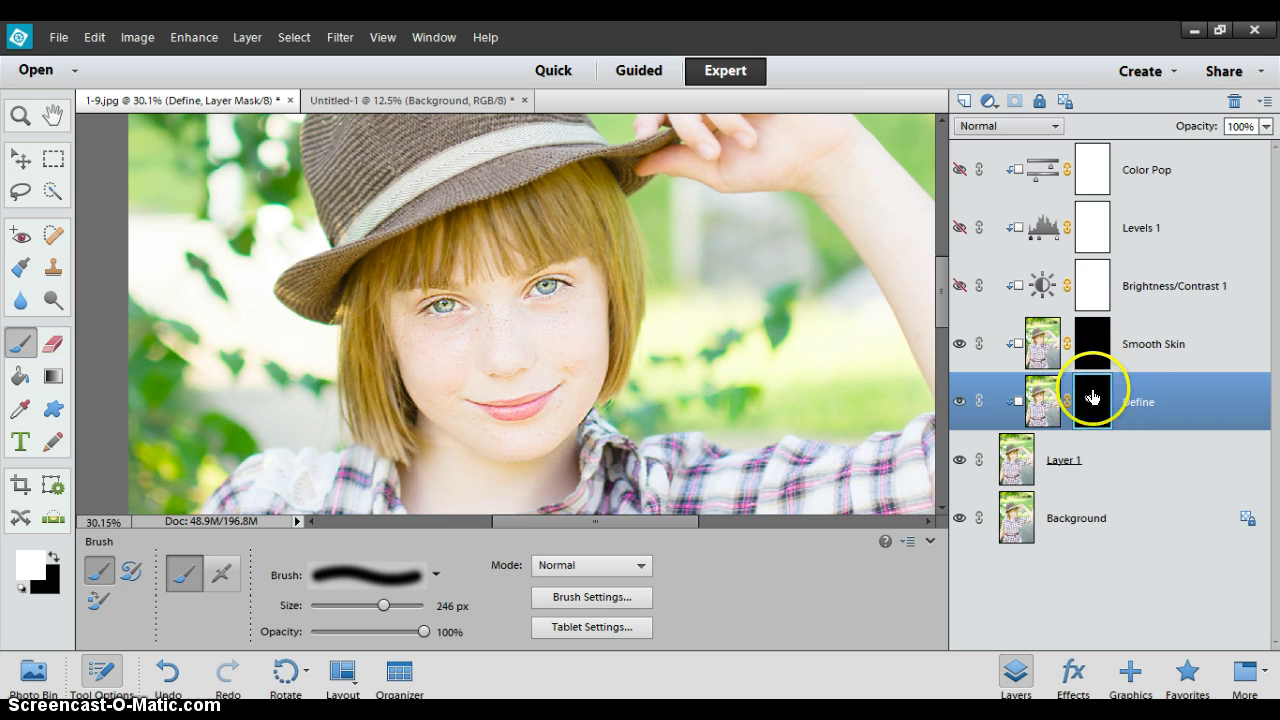
click(1046, 410)
mouse_move(590, 332)
mouse_down()
mouse_move(471, 334)
mouse_move(529, 366)
mouse_up()
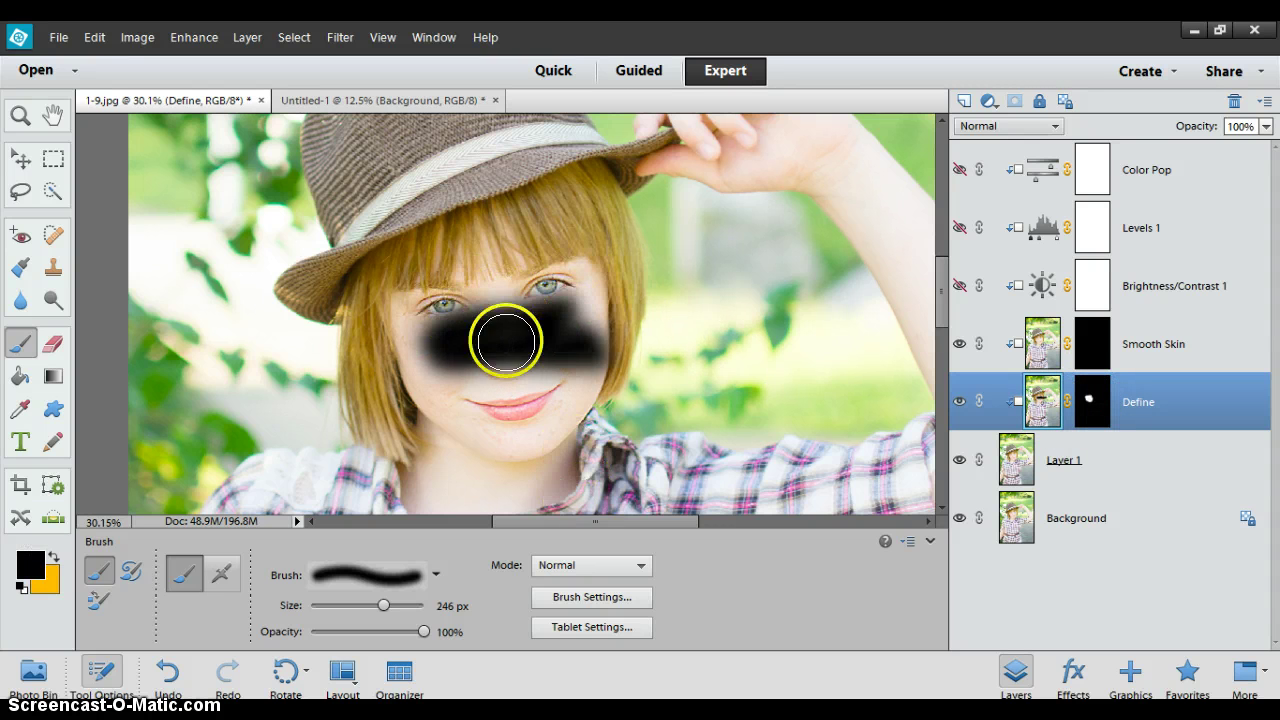
click(167, 672)
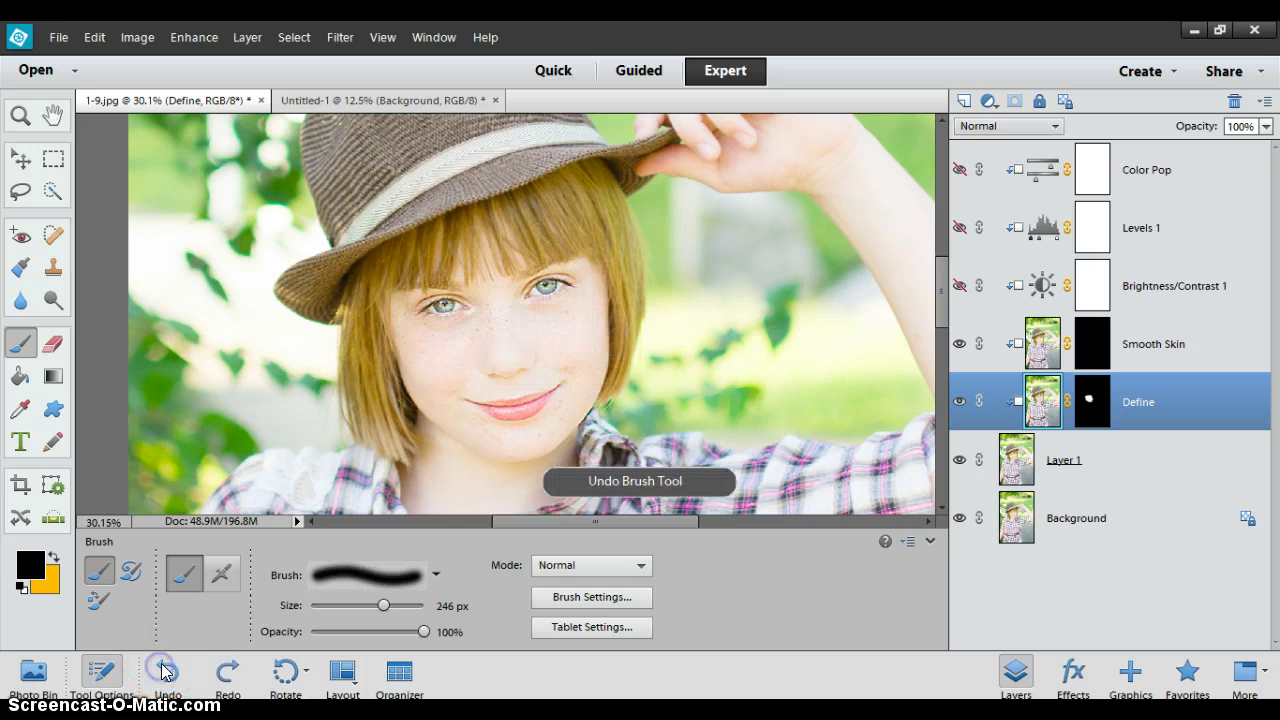
Paint the Define layer's mask white over the rest of the face and the whole photo, enlarging the brush to 1737 px
click(1089, 408)
mouse_move(600, 300)
mouse_down()
mouse_move(500, 266)
mouse_move(594, 200)
mouse_move(360, 163)
mouse_move(674, 234)
mouse_move(349, 400)
mouse_move(557, 449)
mouse_up()
key(ctrl+0)
scroll(522, 398, down, 3)
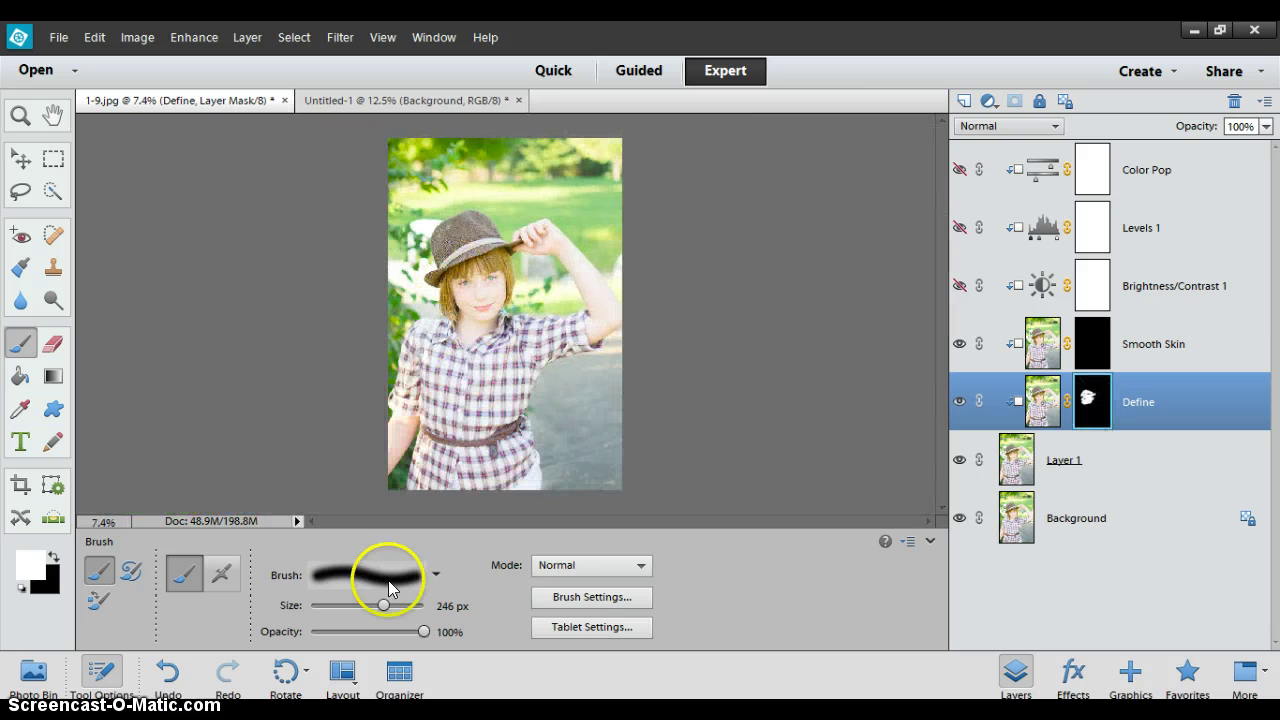
drag(383, 605, 410, 605)
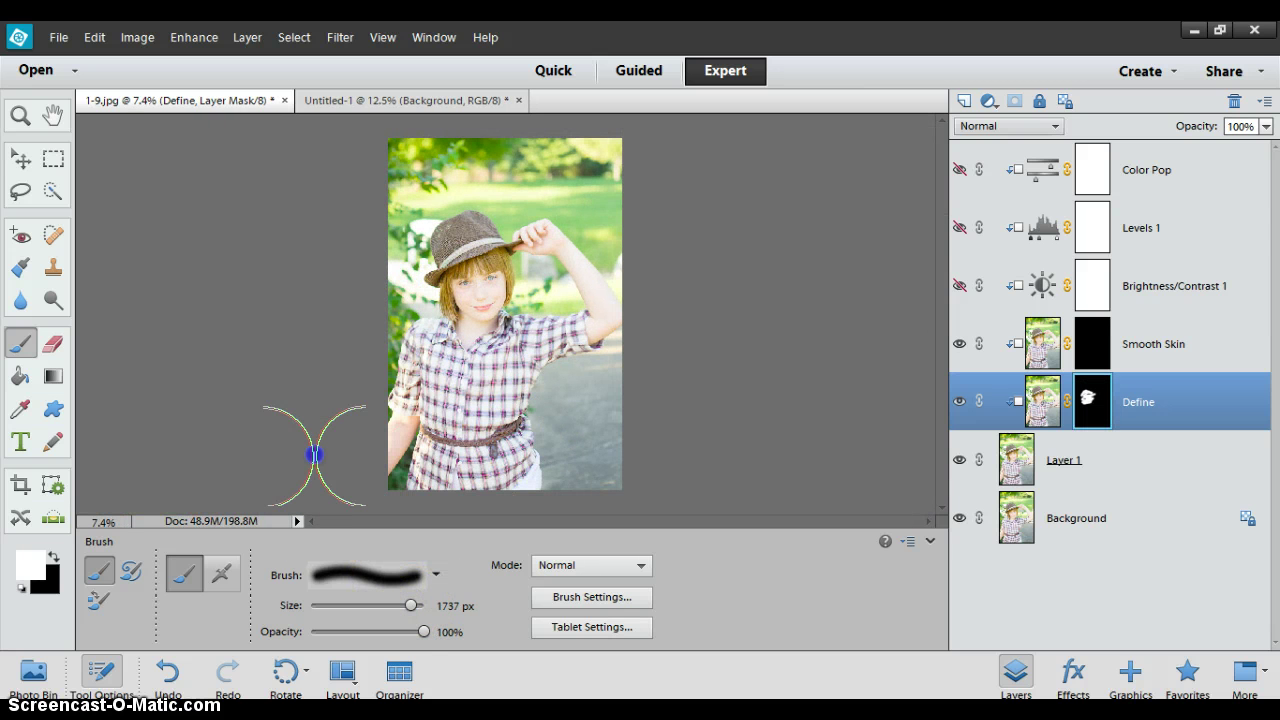
mouse_move(580, 182)
mouse_down()
mouse_move(497, 267)
mouse_move(535, 269)
mouse_move(672, 416)
mouse_move(395, 245)
mouse_move(590, 400)
mouse_move(522, 240)
mouse_move(439, 163)
mouse_move(457, 240)
mouse_up()
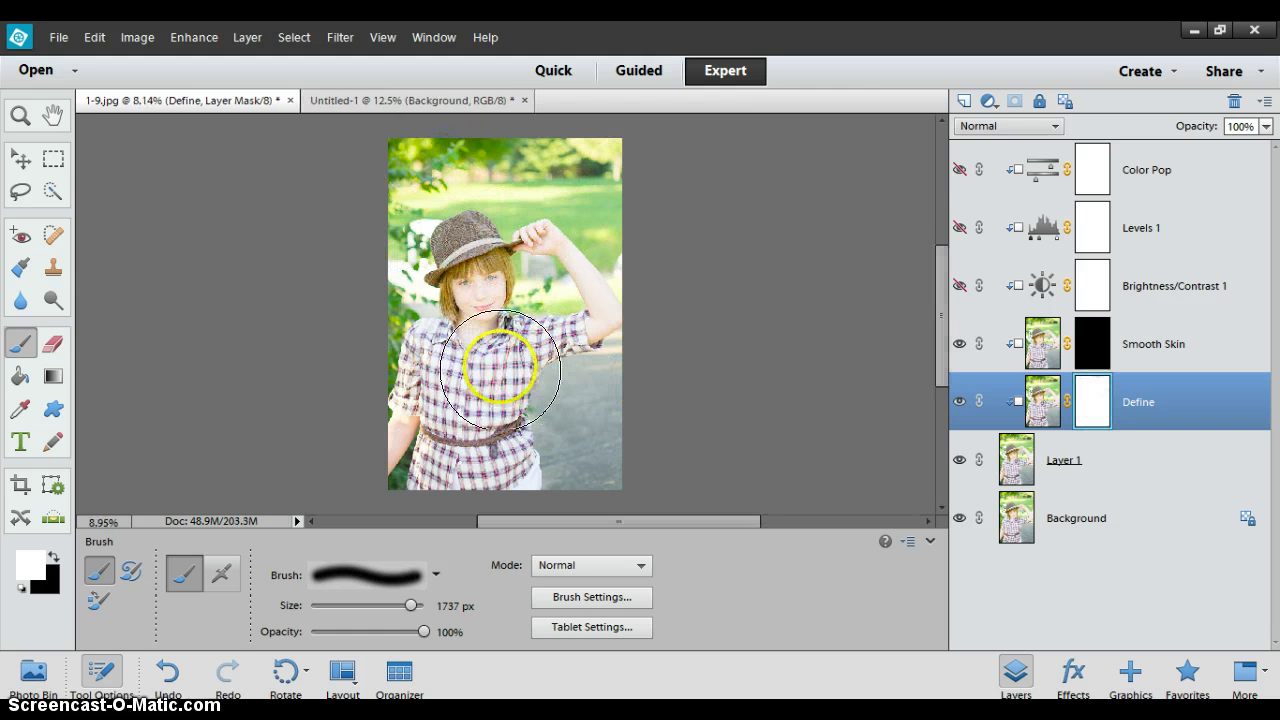
Compare the sharpening on the face at different strengths and lower the Define layer's opacity to about 44%
scroll(457, 235, up, 5)
scroll(457, 230, up, 4)
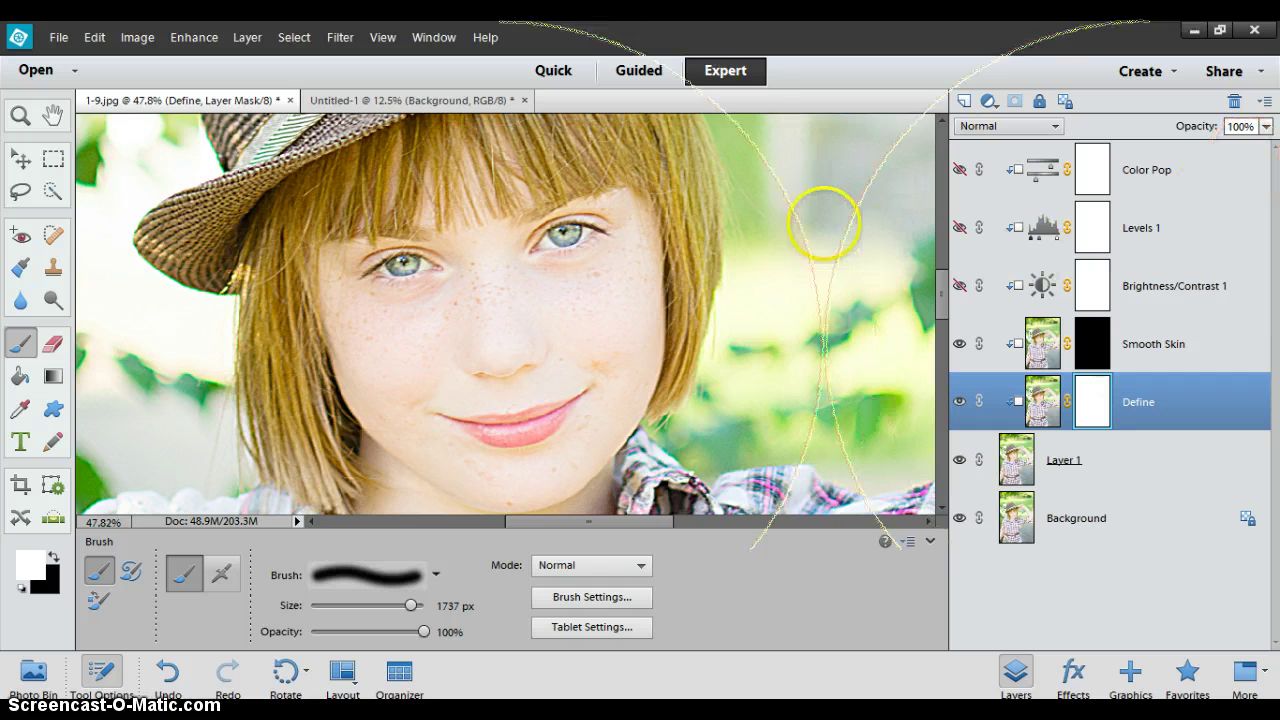
scroll(718, 258, down, 5)
scroll(725, 268, down, 2)
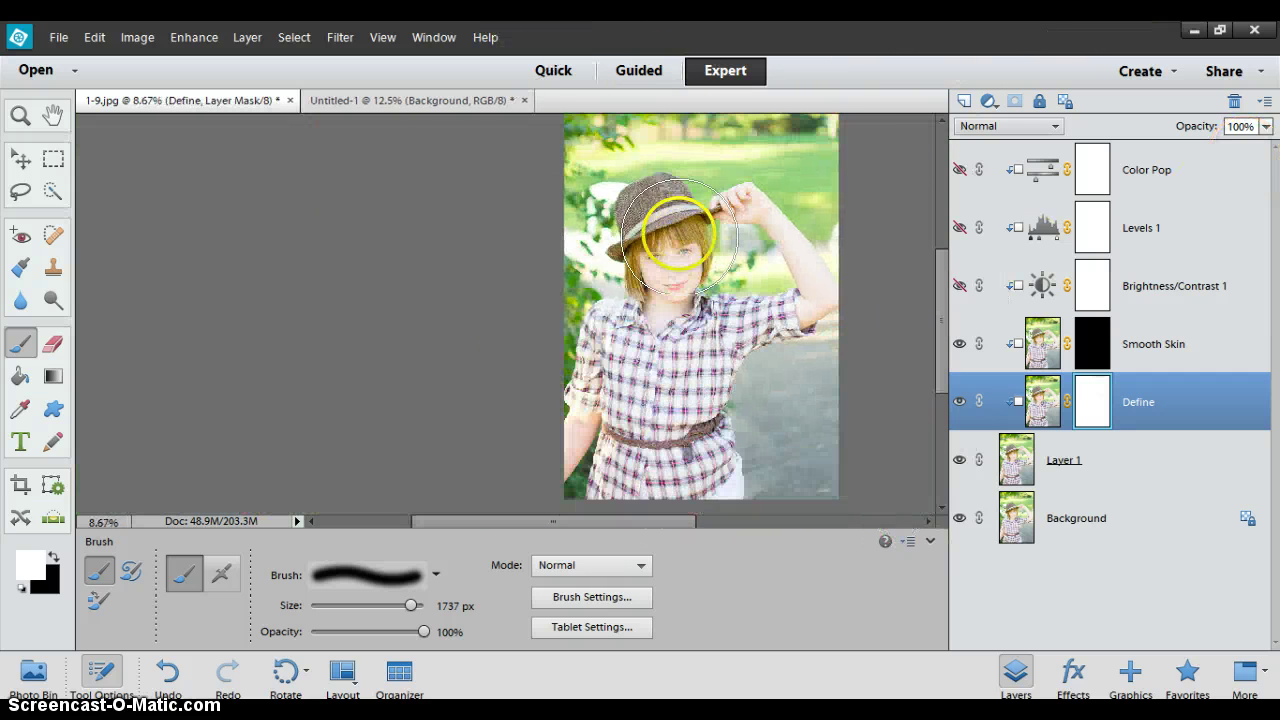
scroll(665, 262, up, 6)
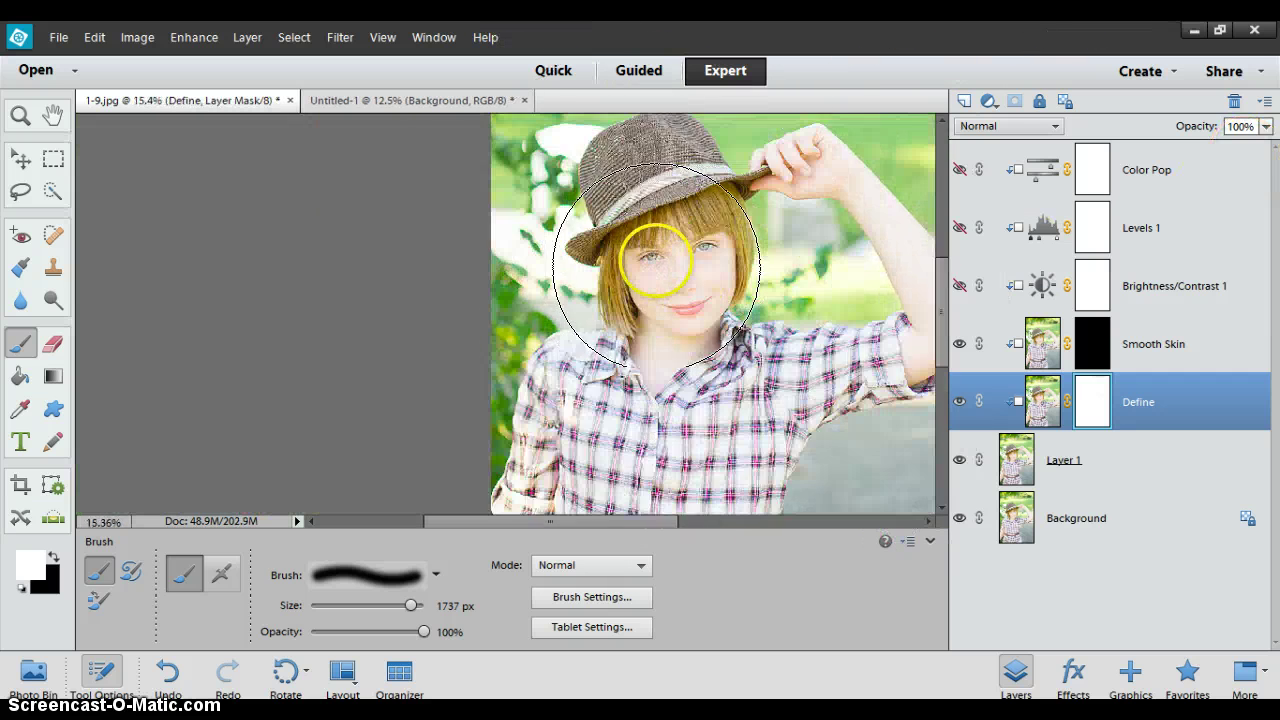
scroll(687, 312, down, 3)
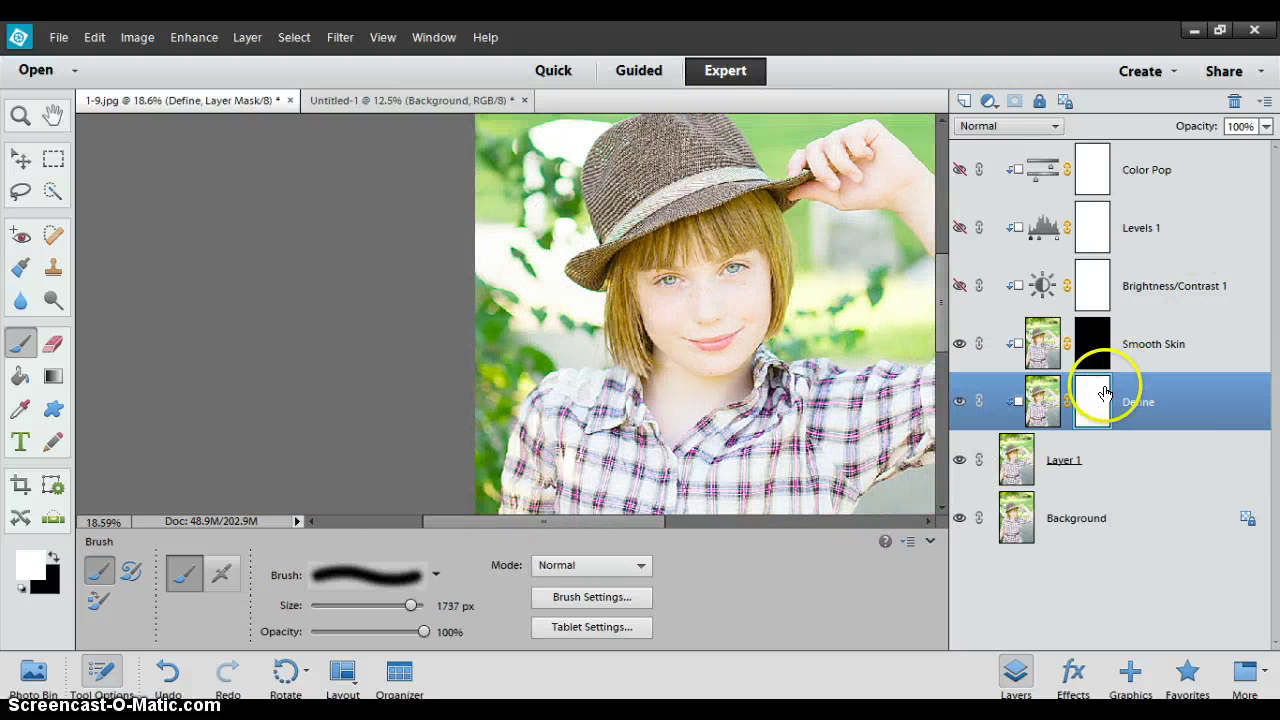
scroll(737, 271, up, 3)
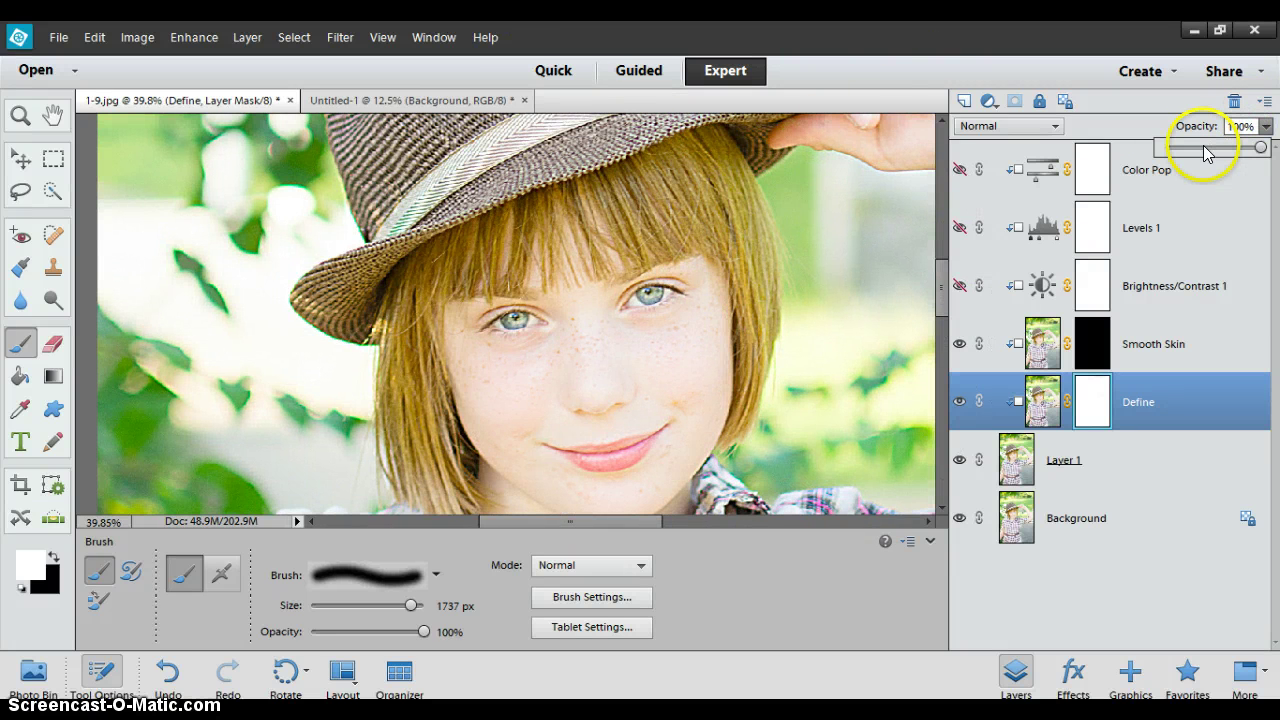
click(1204, 148)
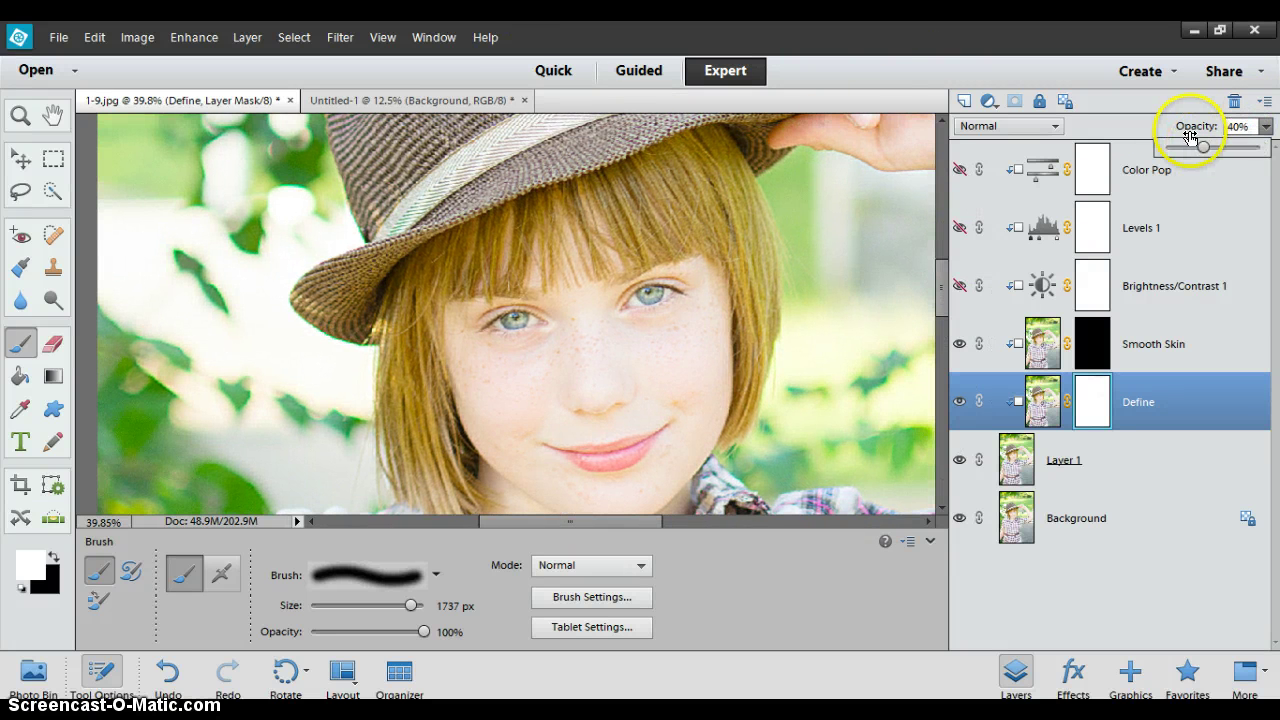
drag(1203, 147, 1200, 148)
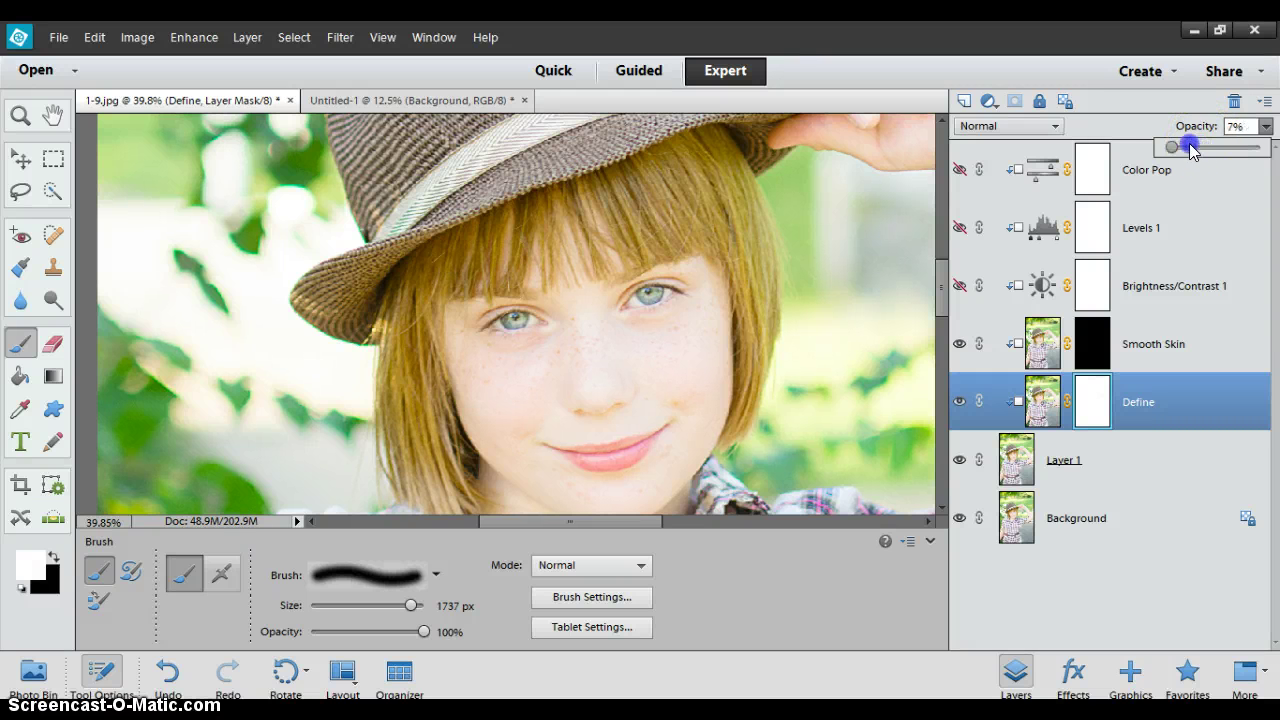
mouse_move(1190, 148)
mouse_down()
mouse_move(1160, 145)
mouse_move(1275, 145)
mouse_move(1209, 147)
mouse_up()
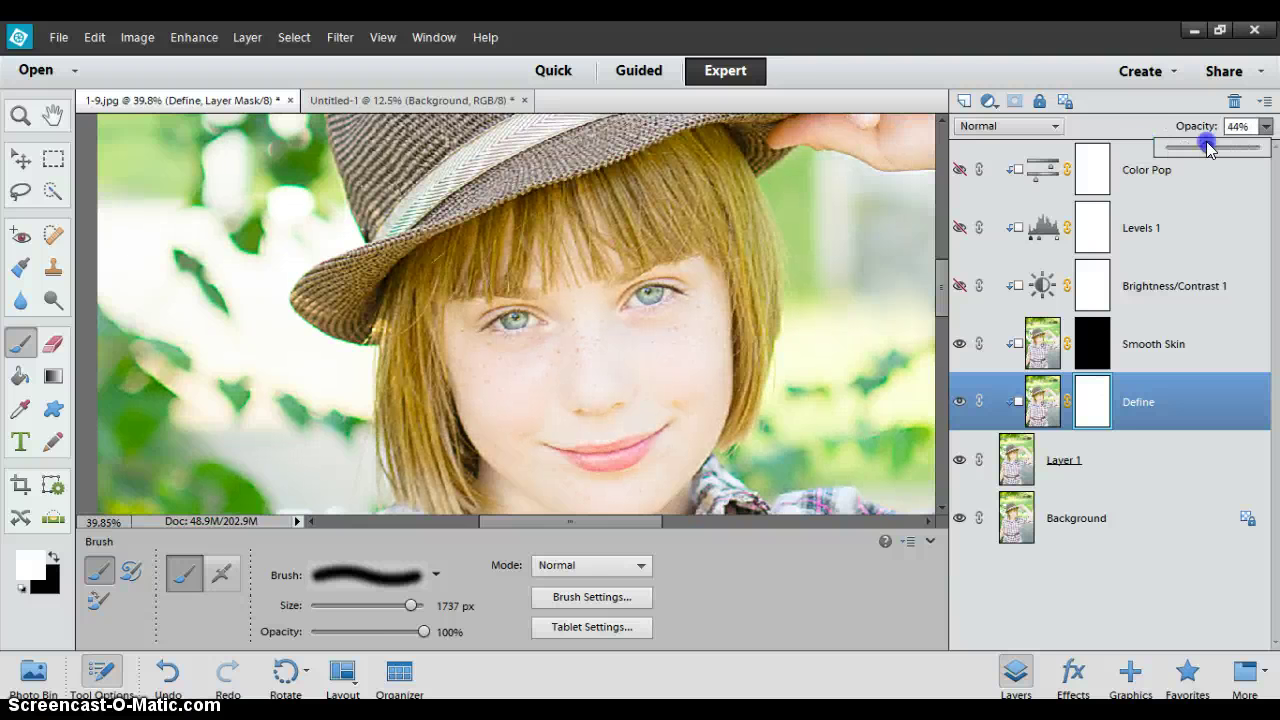
Paint white on the Smooth Skin layer's mask around the girl's eyes with a 73 px brush at 100% opacity
click(1101, 342)
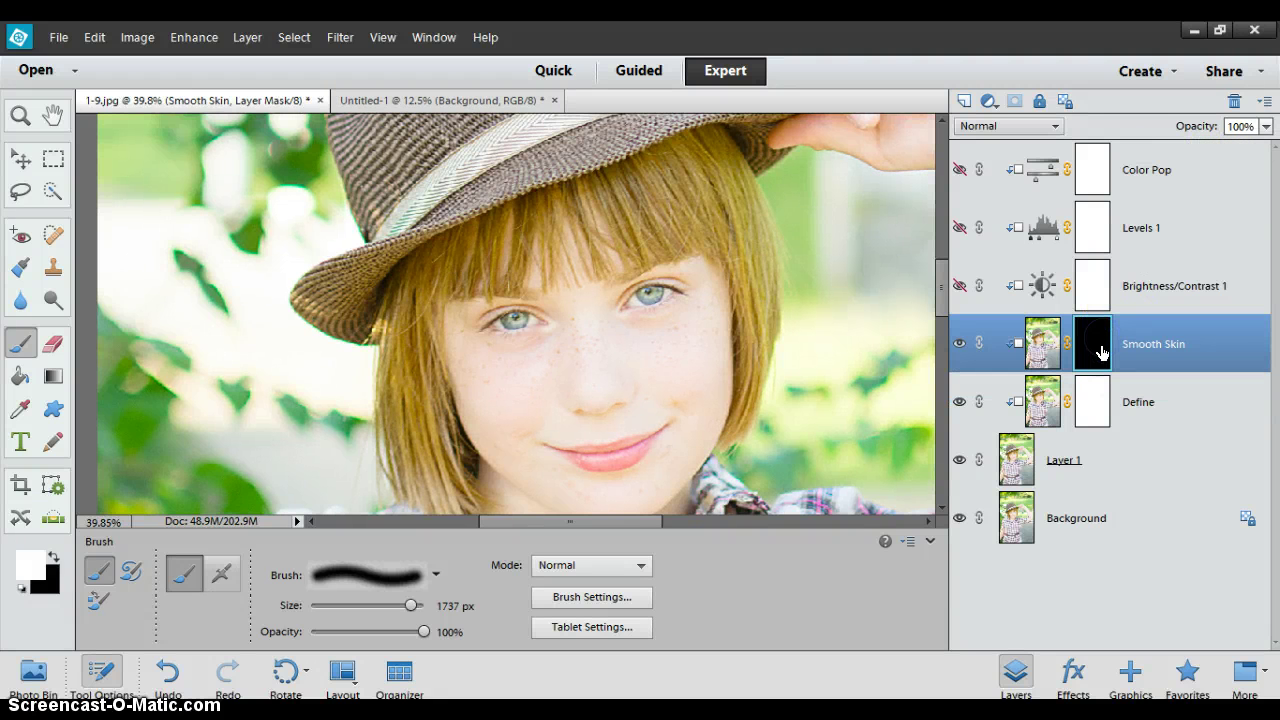
click(1089, 340)
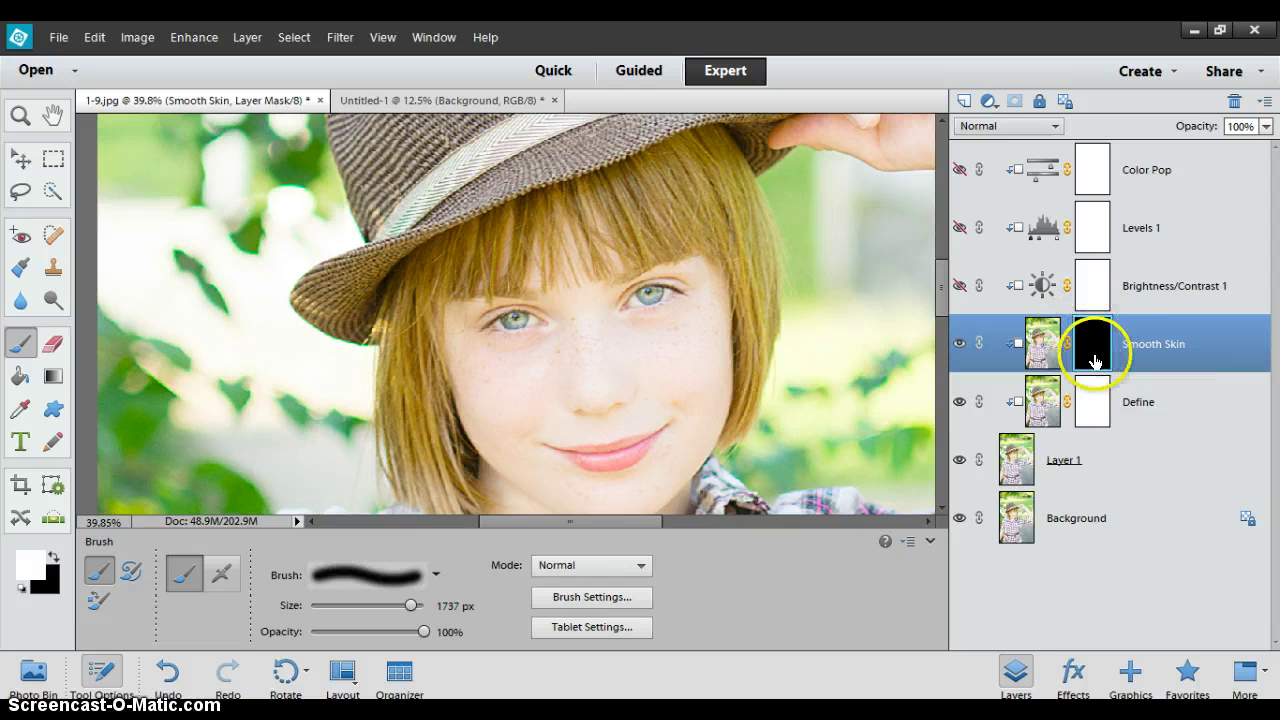
click(392, 607)
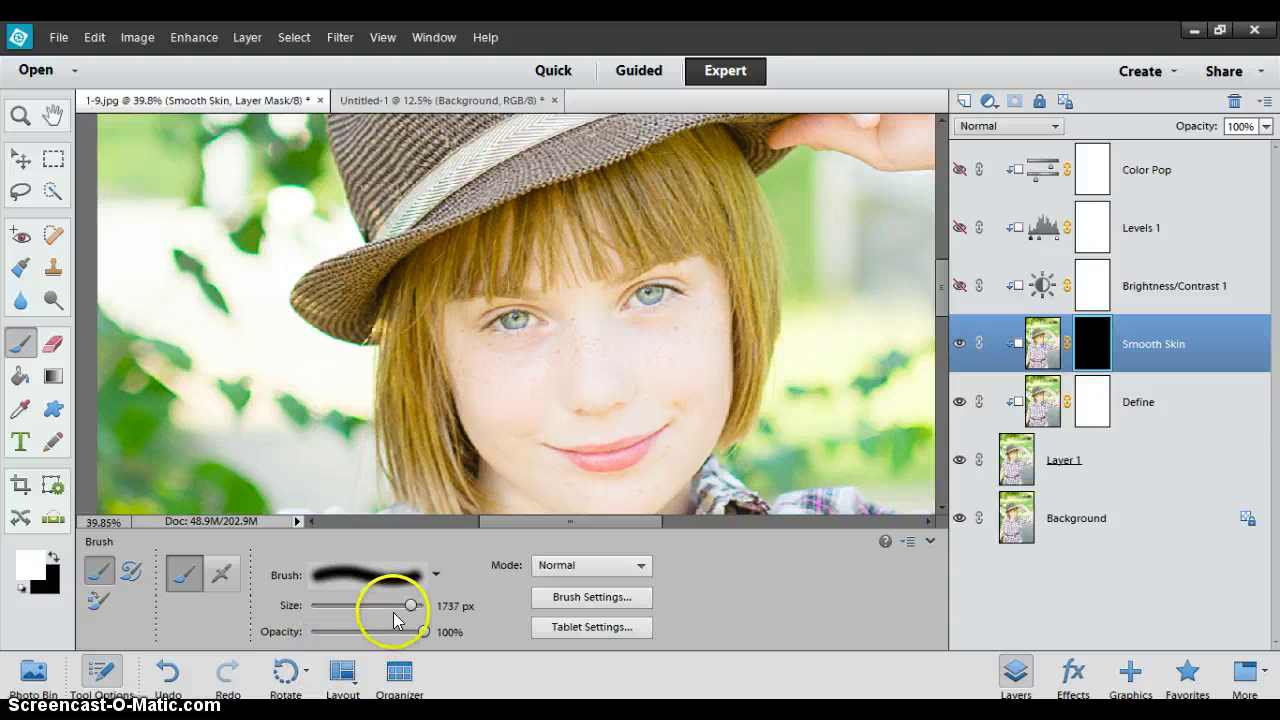
drag(395, 612, 368, 606)
scroll(547, 345, up, 3)
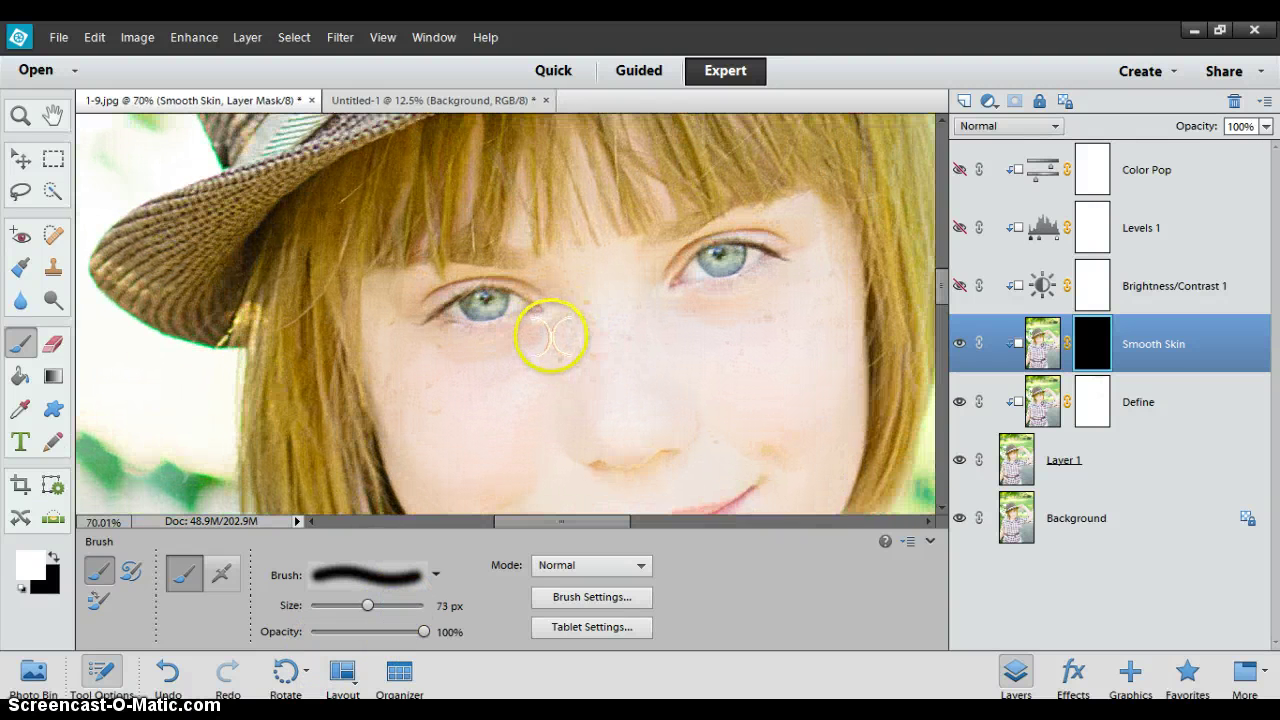
click(551, 337)
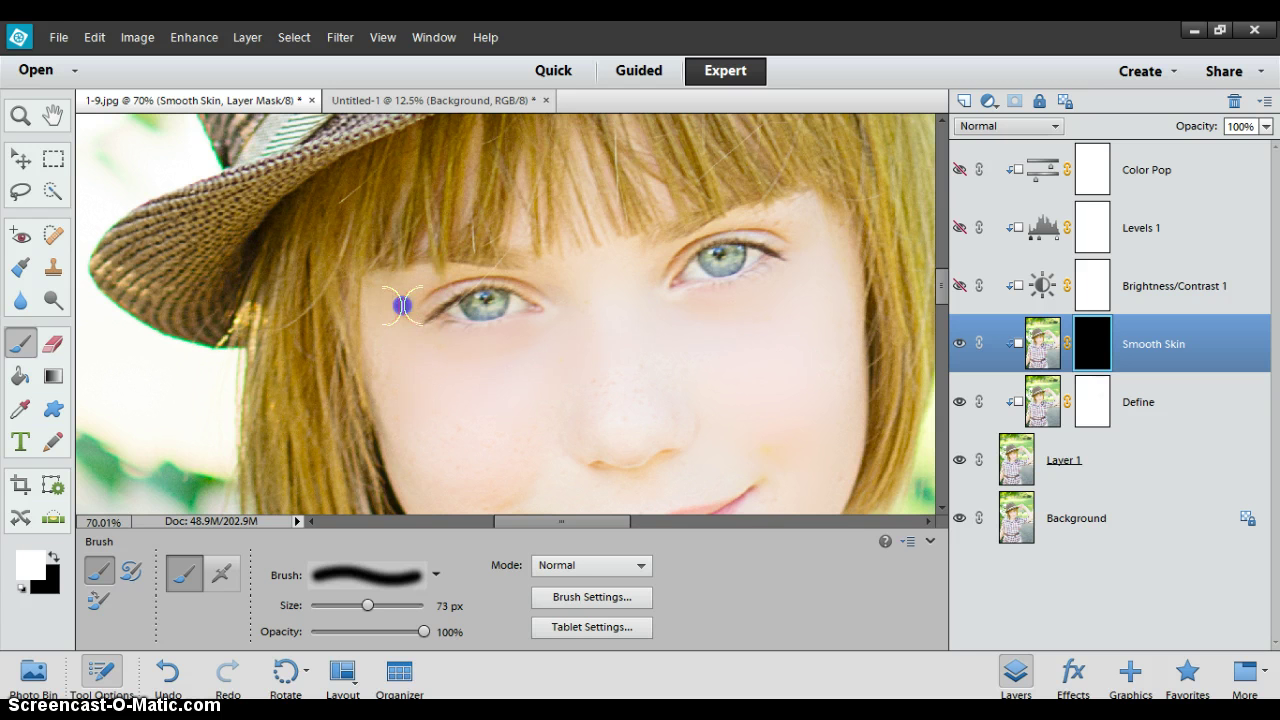
Continue painting the Smooth Skin layer's mask white over the skin around the nose and mouth and on the lower face
scroll(517, 488, down, 5)
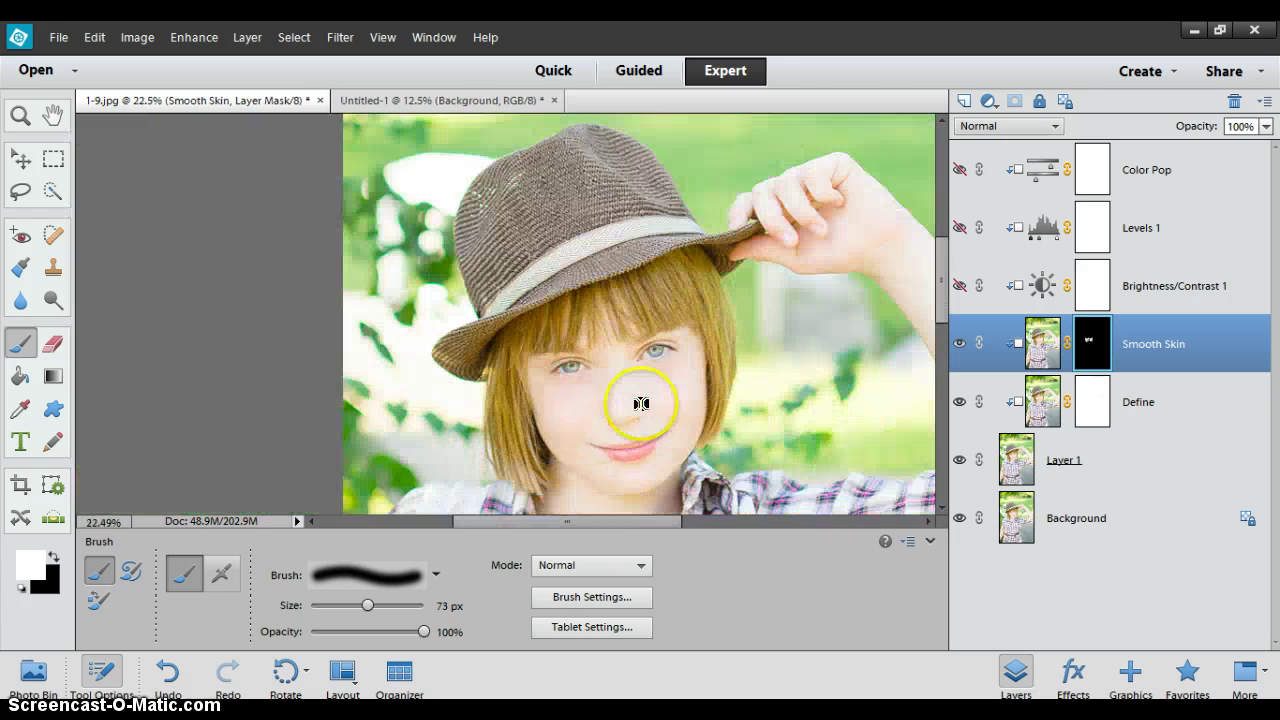
scroll(774, 458, up, 4)
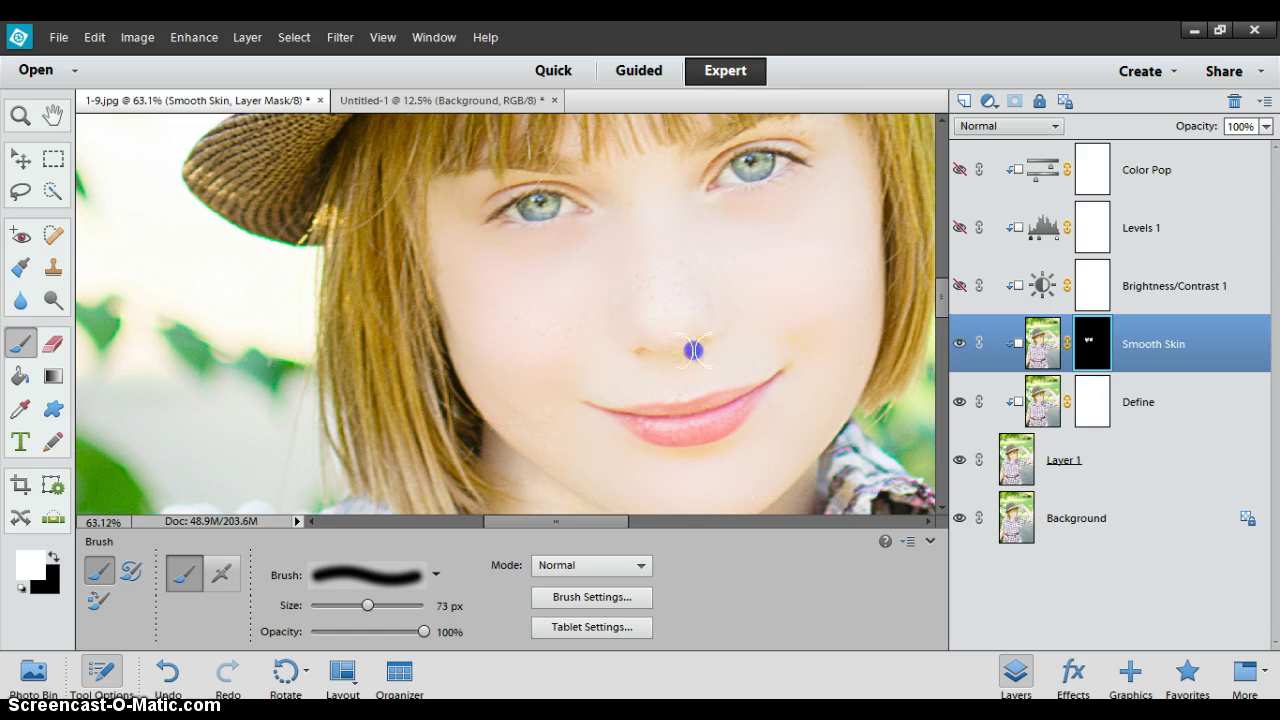
scroll(643, 294, down, 4)
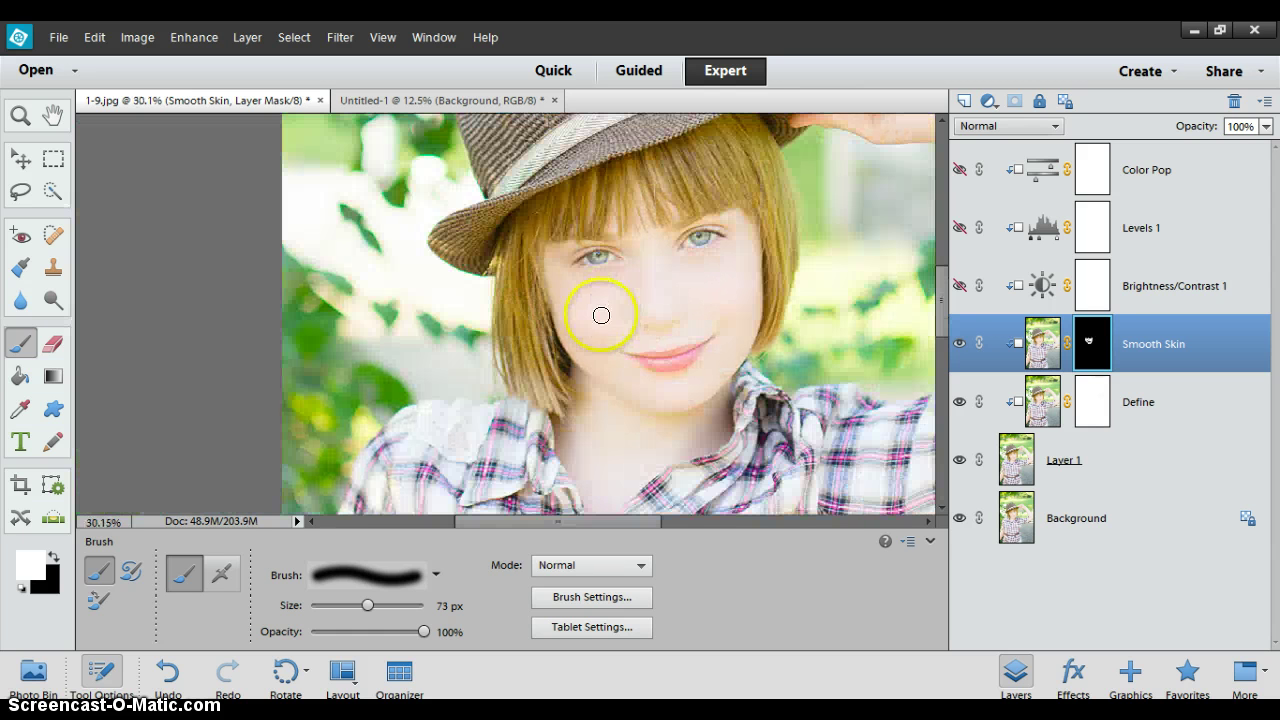
scroll(600, 314, up, 4)
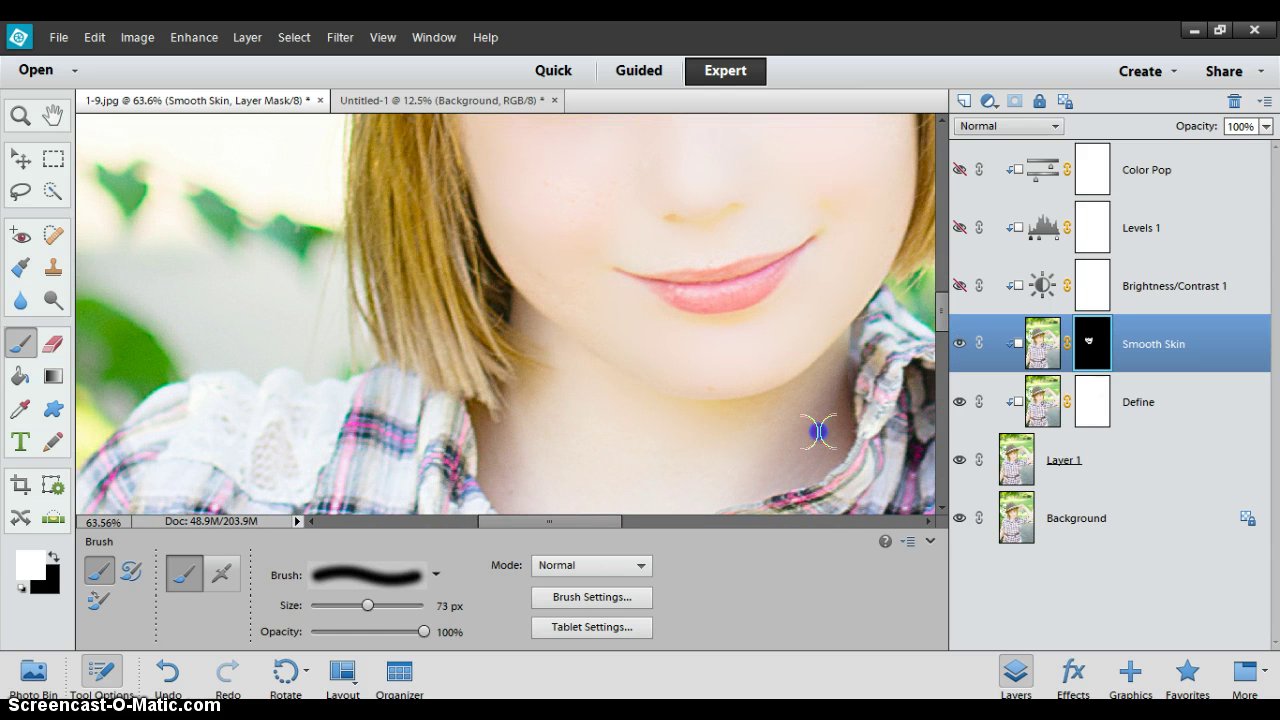
scroll(765, 425, down, 7)
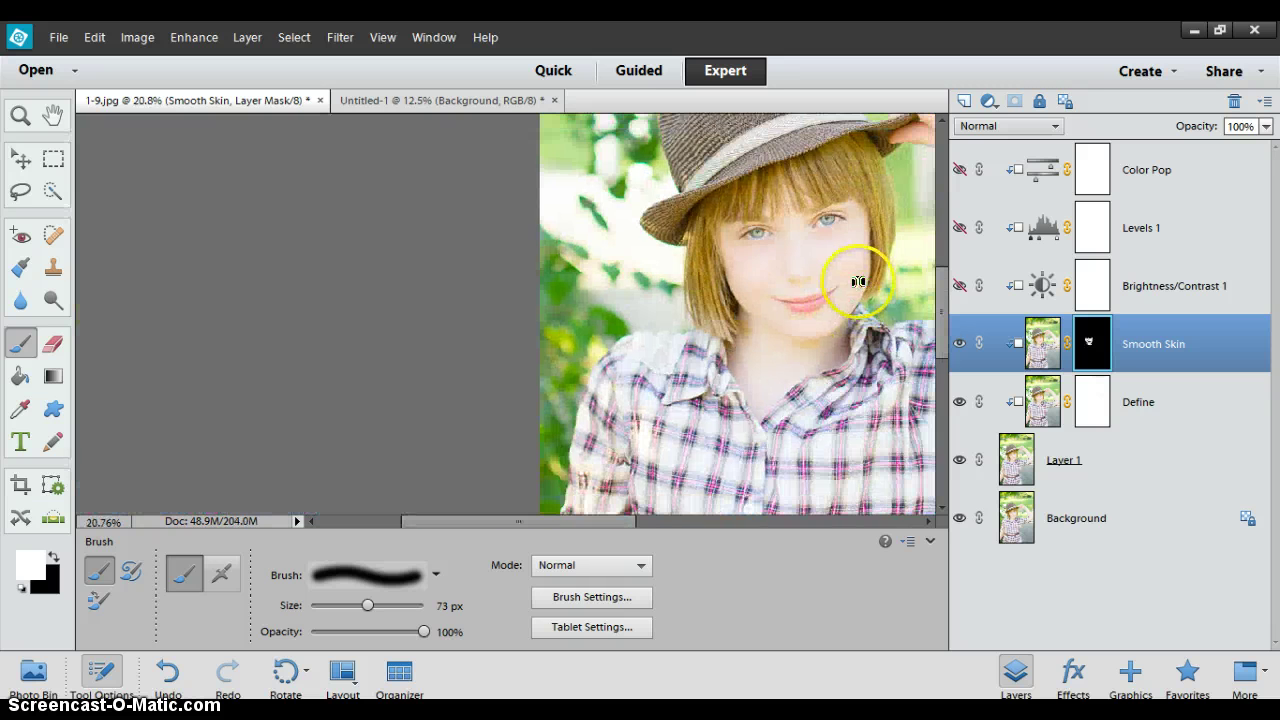
Check the smoothed skin on the face and lower the Smooth Skin layer's opacity to 38%
scroll(680, 277, up, 3)
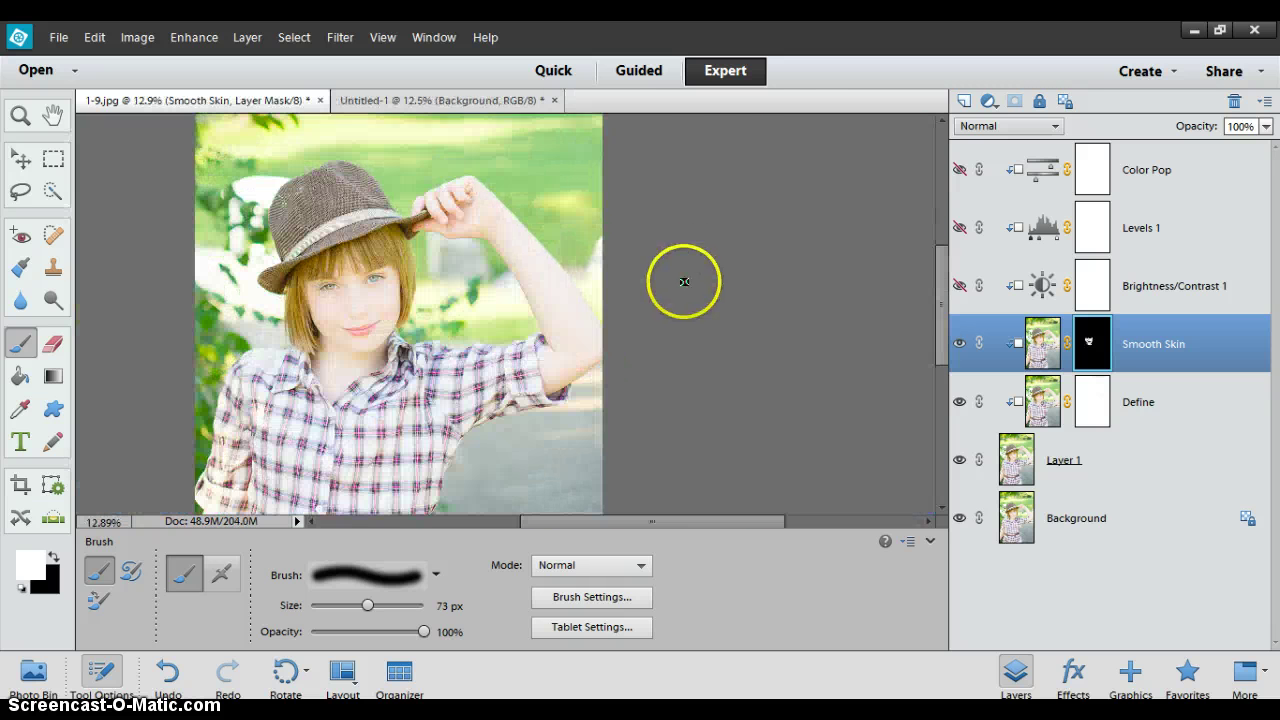
scroll(406, 343, up, 1)
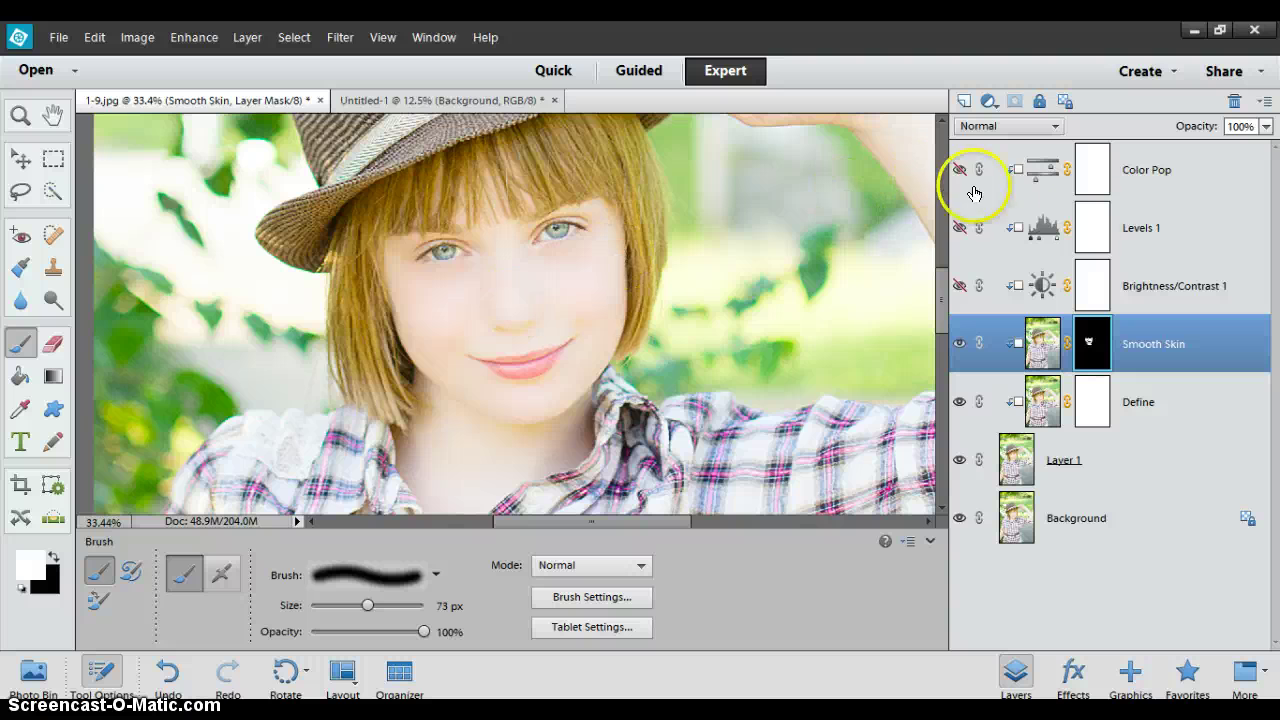
click(1265, 126)
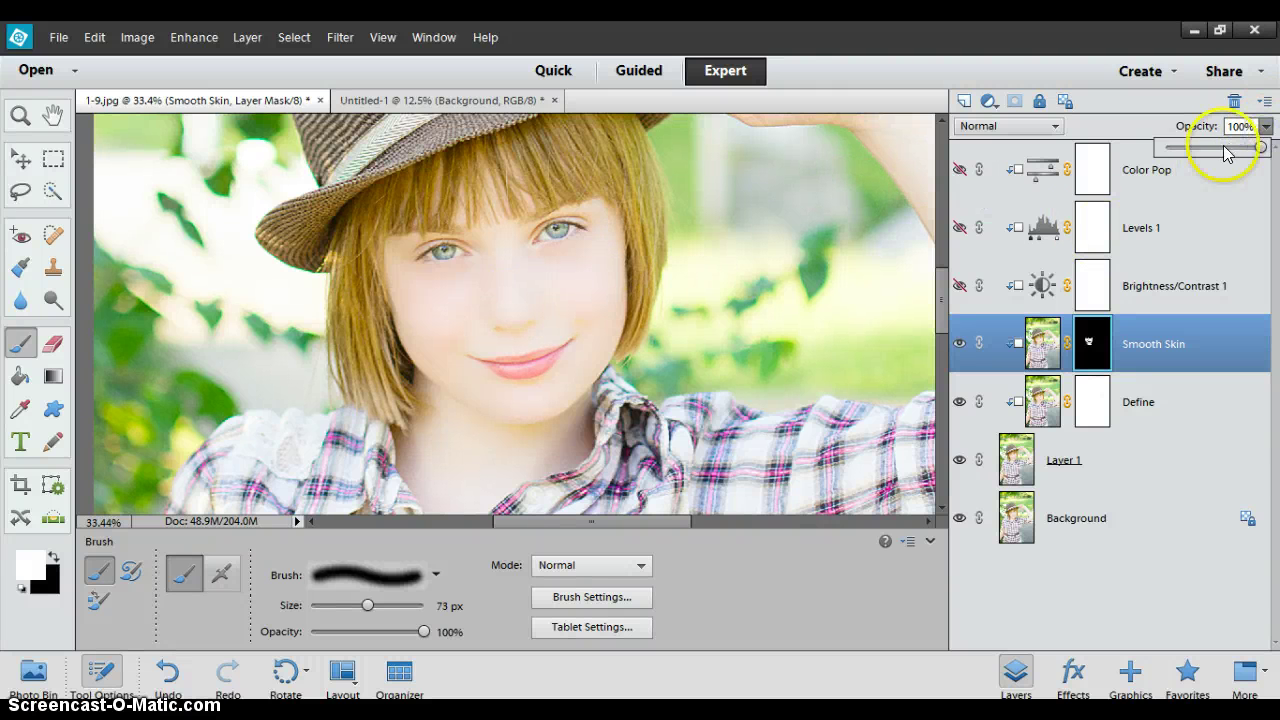
drag(1258, 147, 1215, 150)
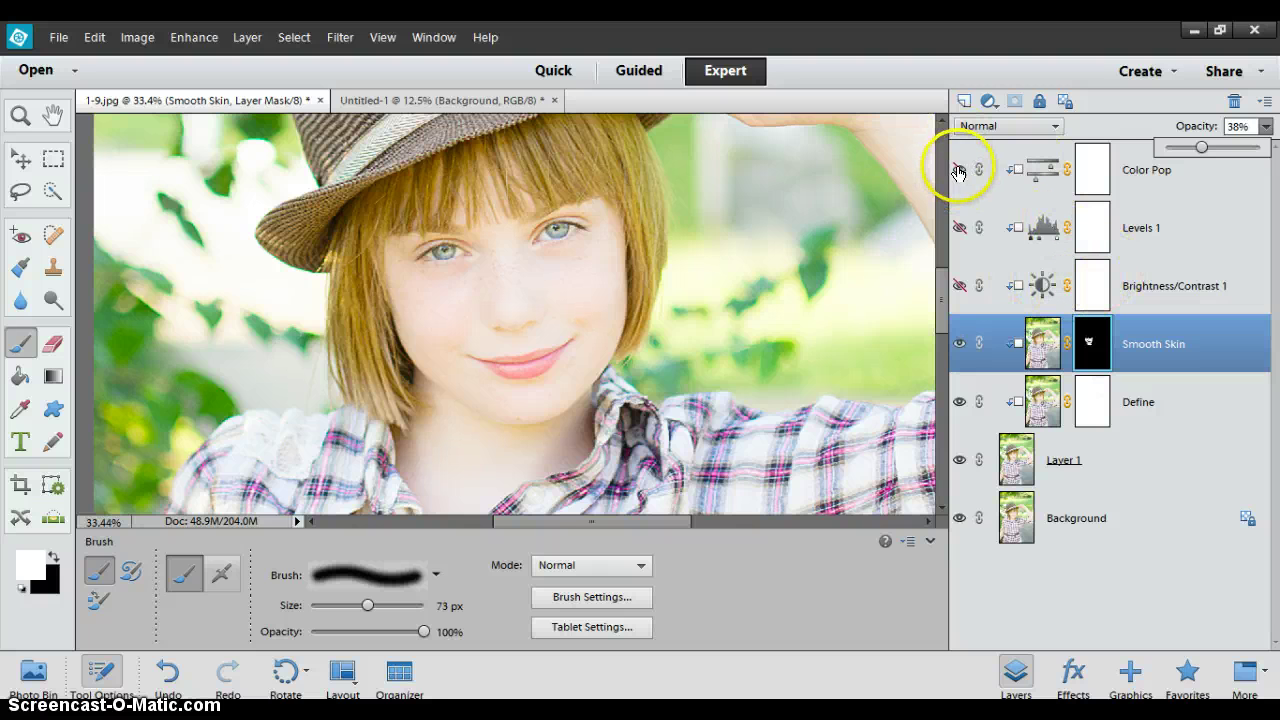
Select the Color Pop layer's mask, make the layer visible and inspect its effect on the whole photo and the face
click(1090, 170)
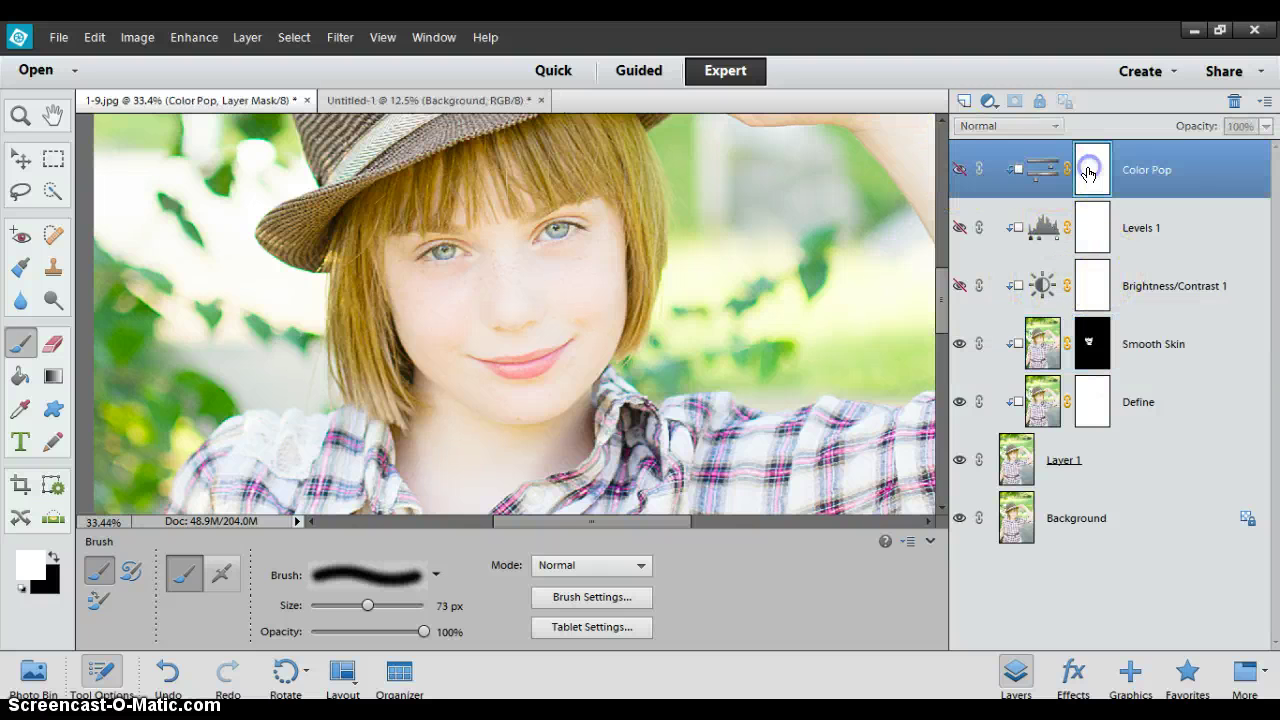
click(960, 171)
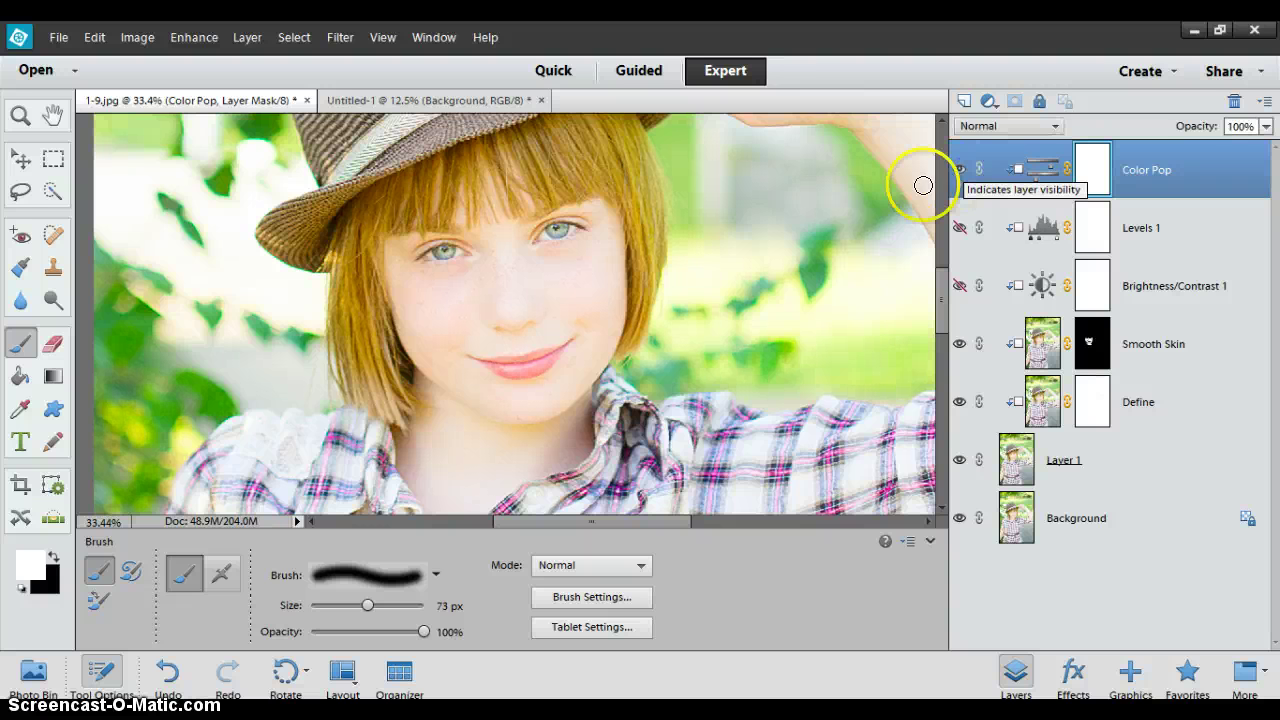
scroll(754, 250, down, 4)
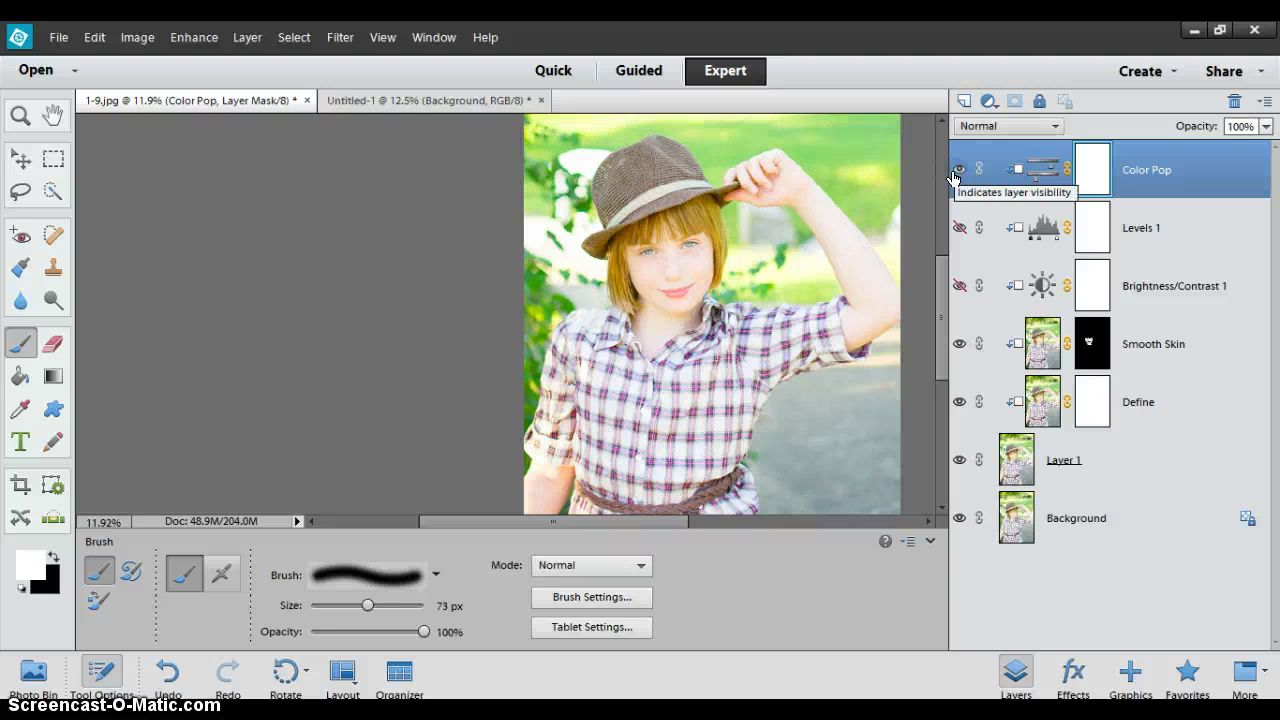
scroll(729, 242, up, 4)
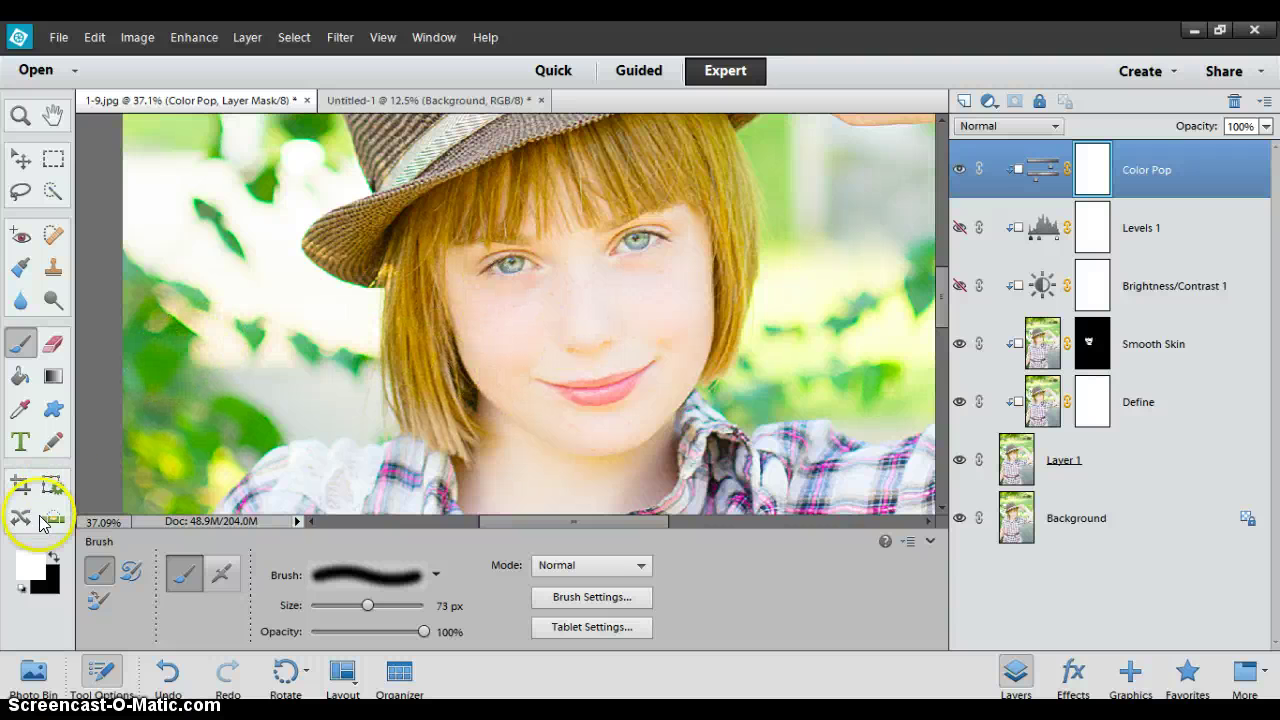
Paint black on the Color Pop layer's mask over the girl's face, enlarging the brush from 73 px to 165 px
click(54, 560)
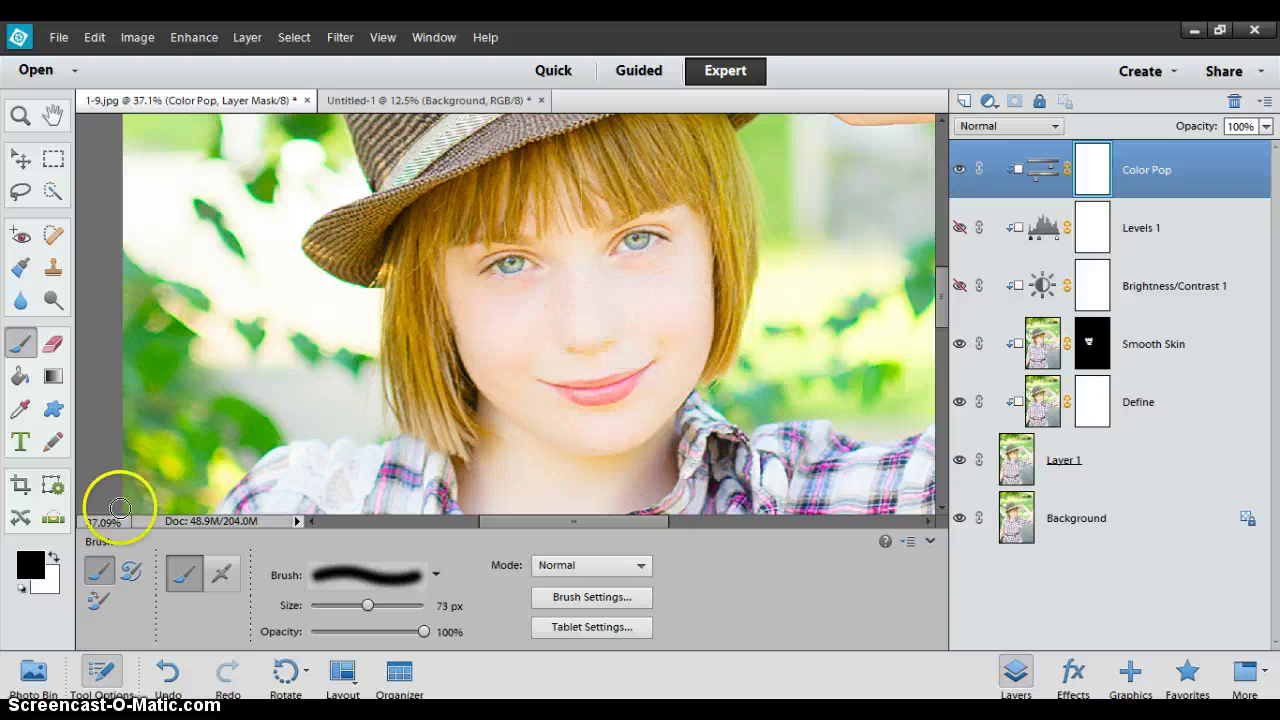
drag(559, 280, 525, 290)
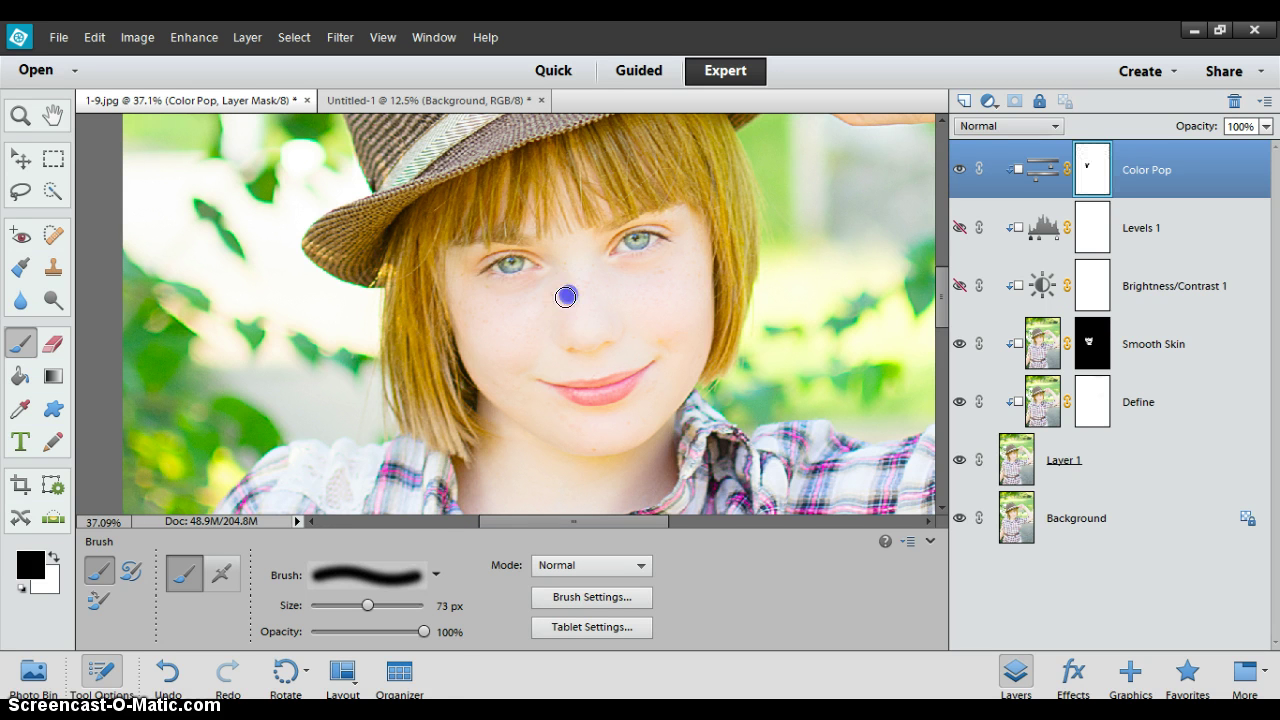
mouse_move(566, 296)
mouse_down()
mouse_move(531, 286)
mouse_move(613, 219)
mouse_move(680, 257)
mouse_move(638, 410)
mouse_up()
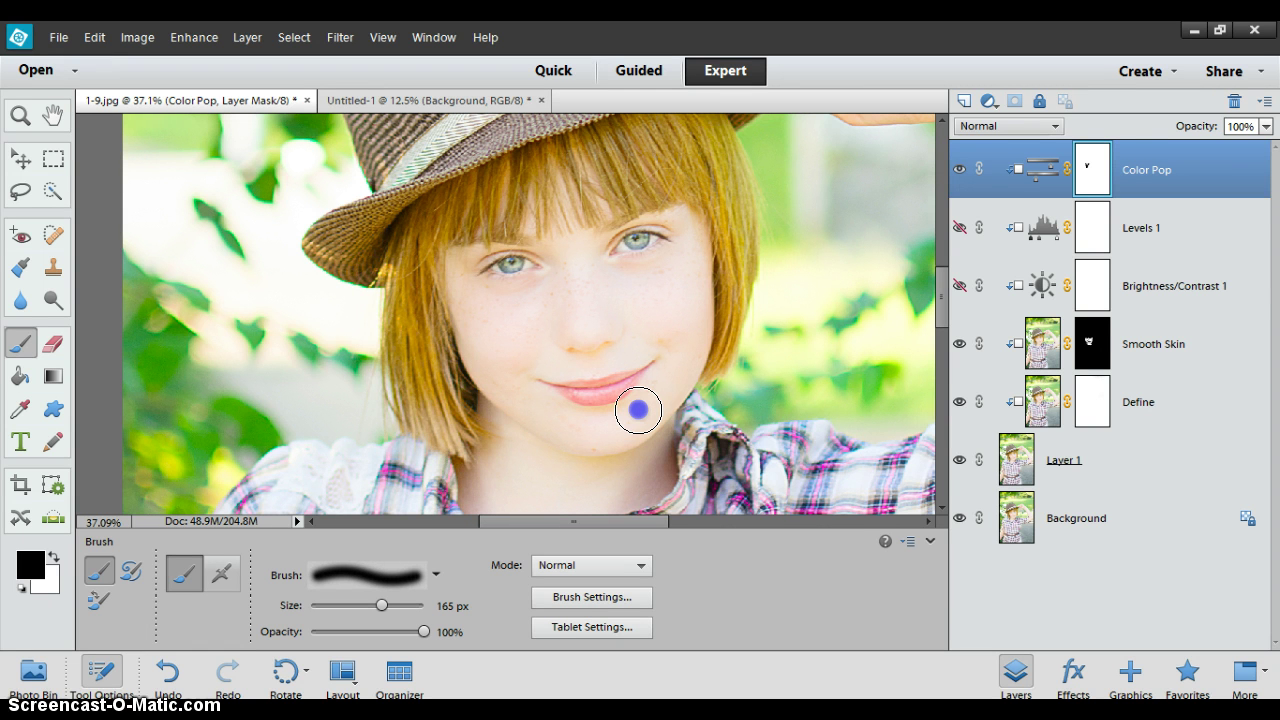
drag(638, 410, 634, 408)
scroll(651, 380, down, 5)
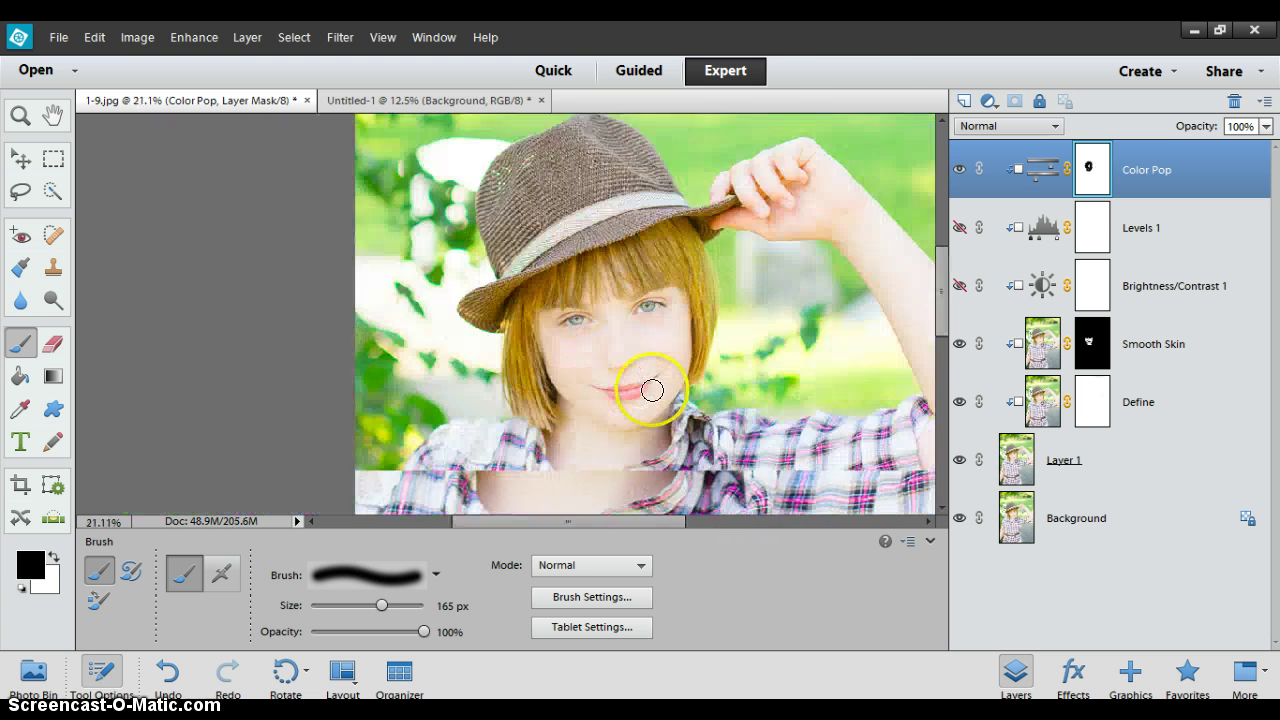
scroll(900, 320, up, 3)
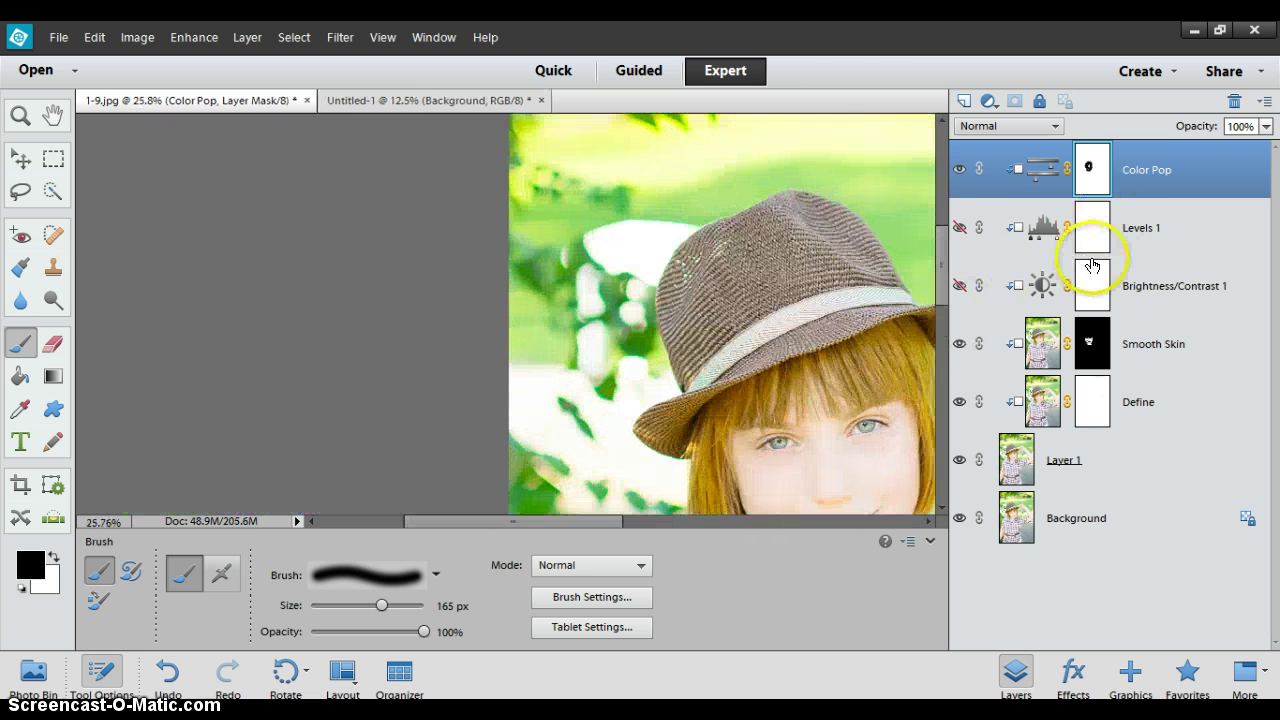
scroll(805, 300, down, 4)
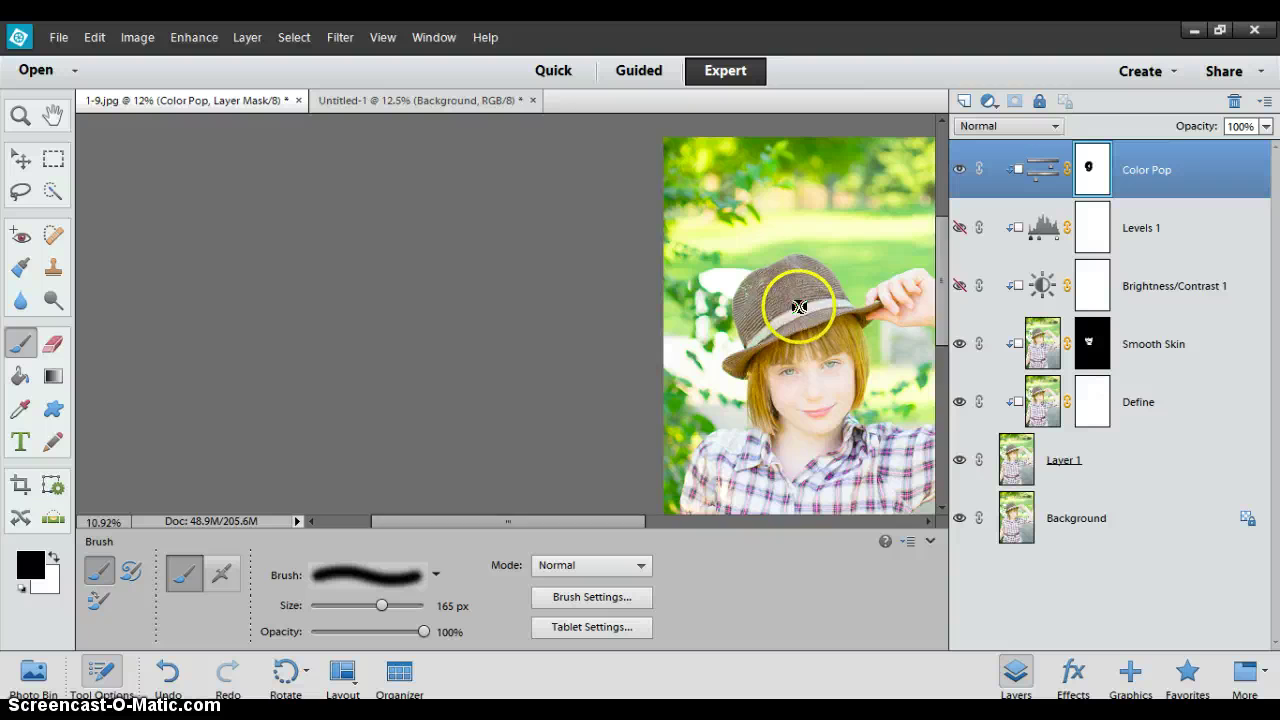
Show the Levels 1 layer, raise its shadow input level to about 49, slightly adjust the midtones and close its settings
click(958, 228)
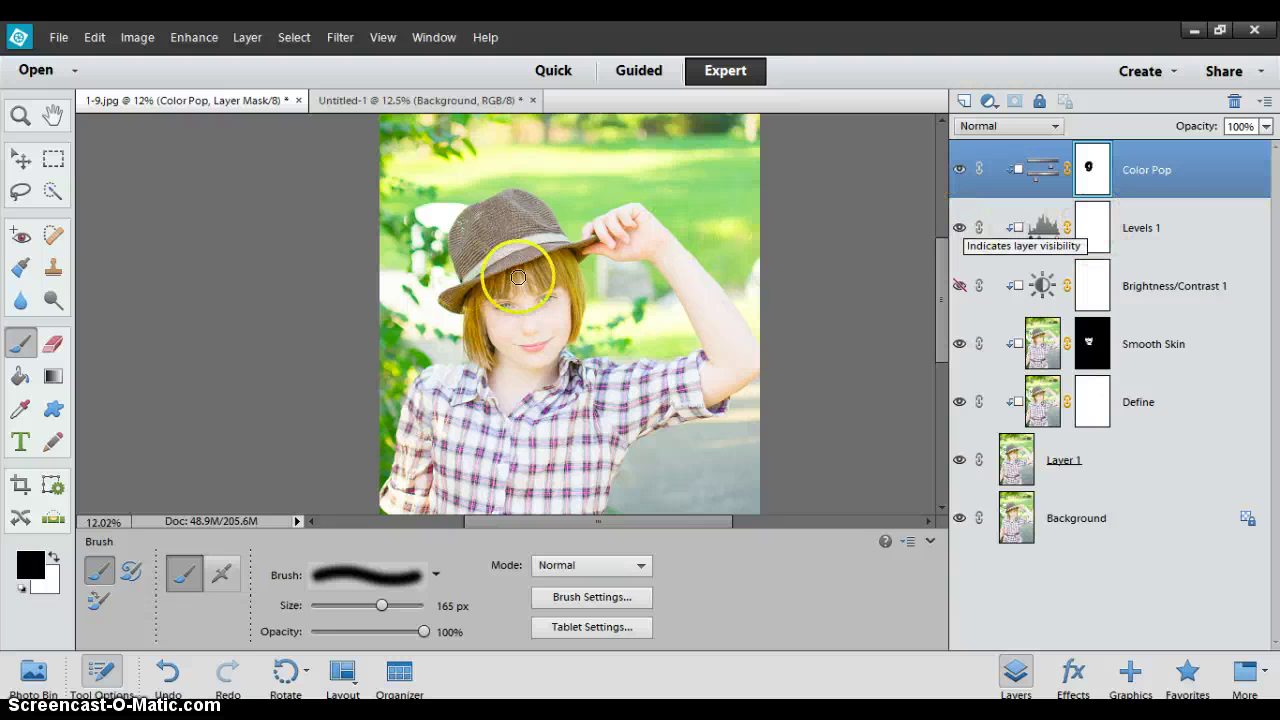
double_click(1040, 236)
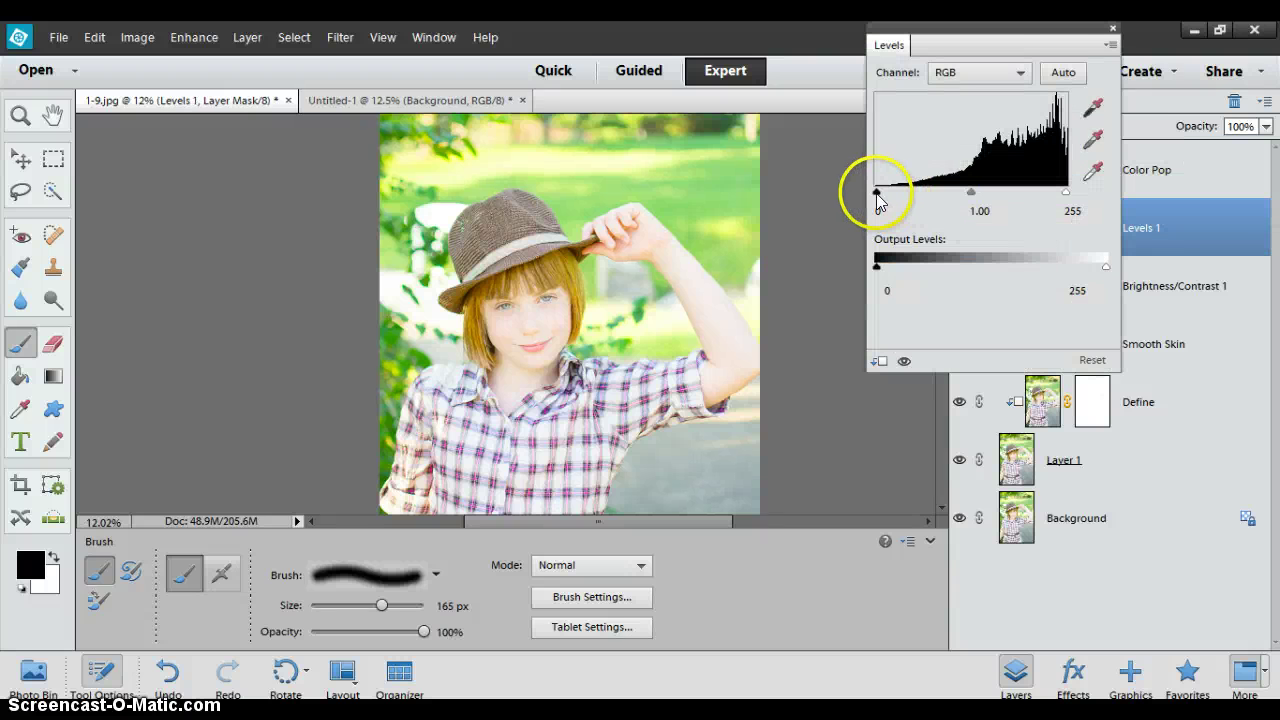
drag(1048, 45, 930, 58)
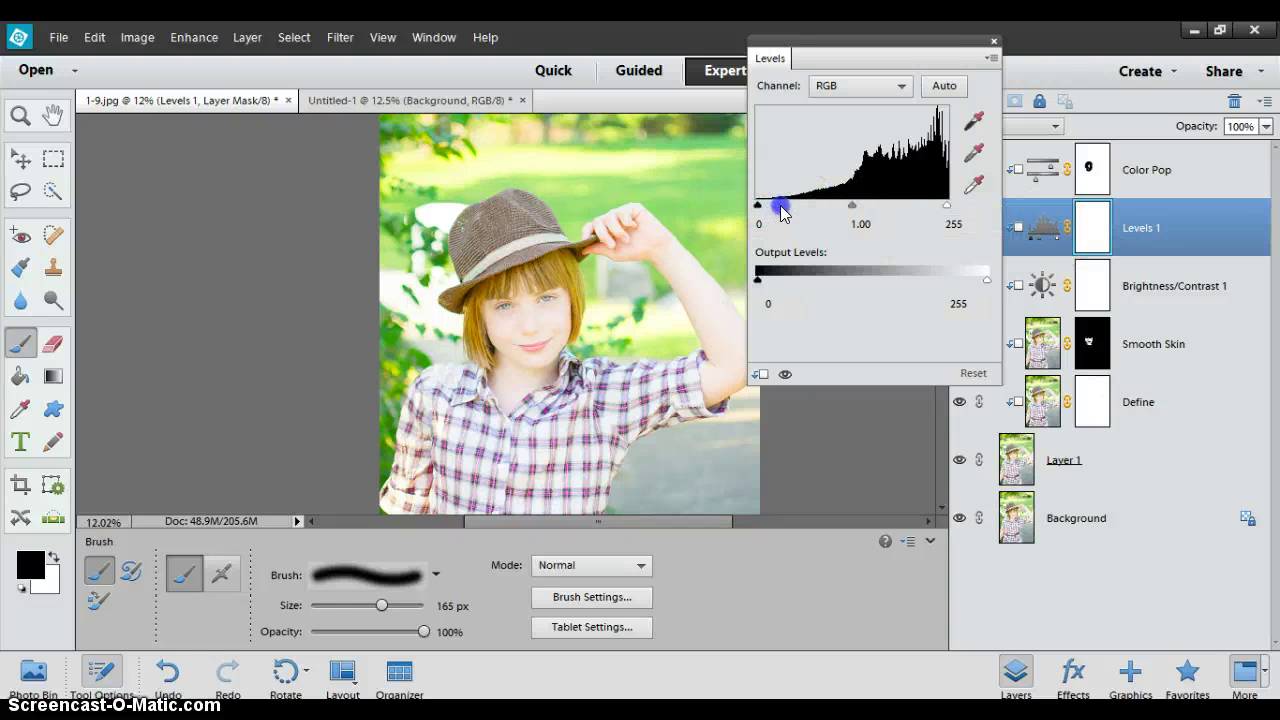
drag(759, 212, 787, 212)
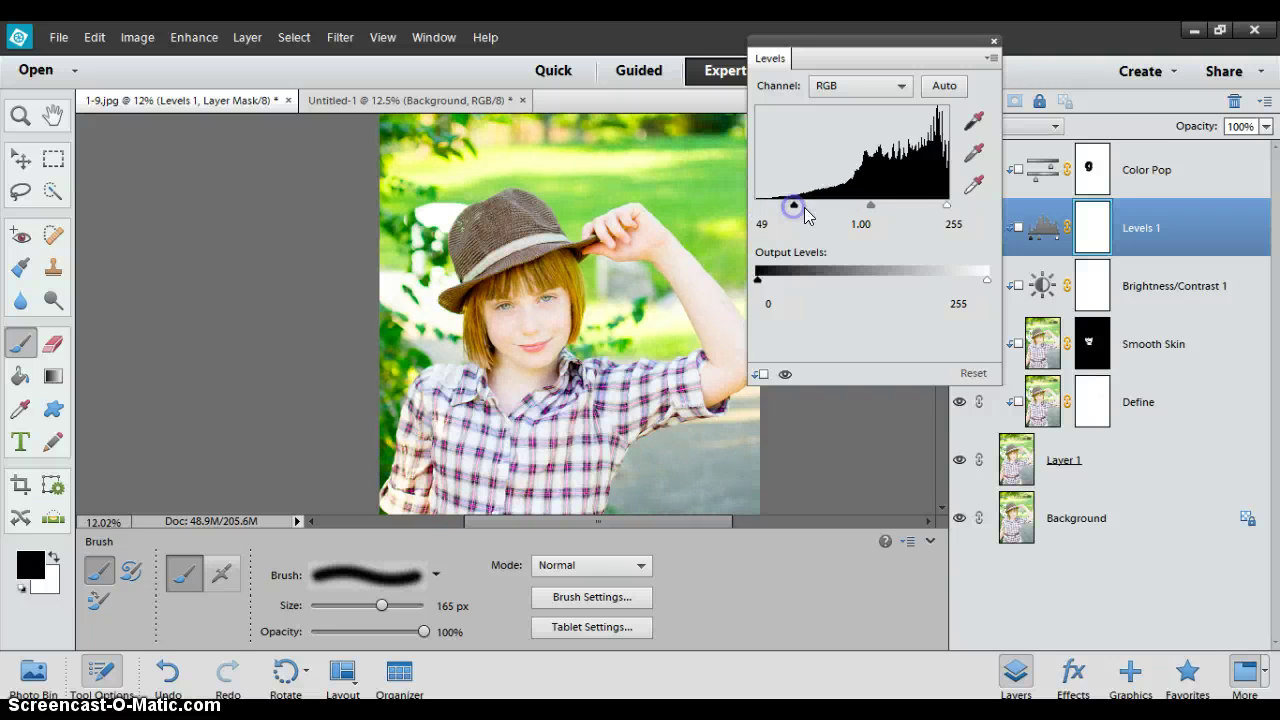
mouse_move(869, 206)
mouse_down()
mouse_move(889, 206)
mouse_move(875, 207)
mouse_up()
click(993, 45)
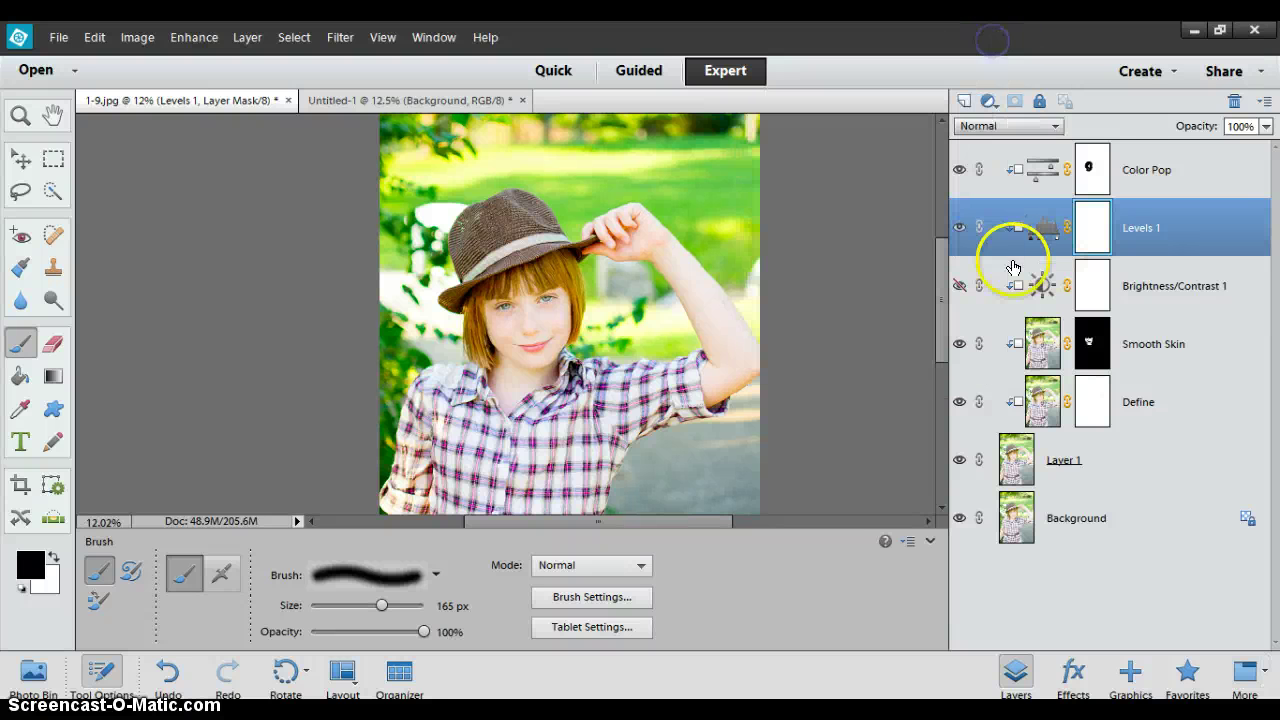
Show the Brightness/Contrast 1 layer, set its brightness to 11 and contrast to 2, and close its settings
click(958, 286)
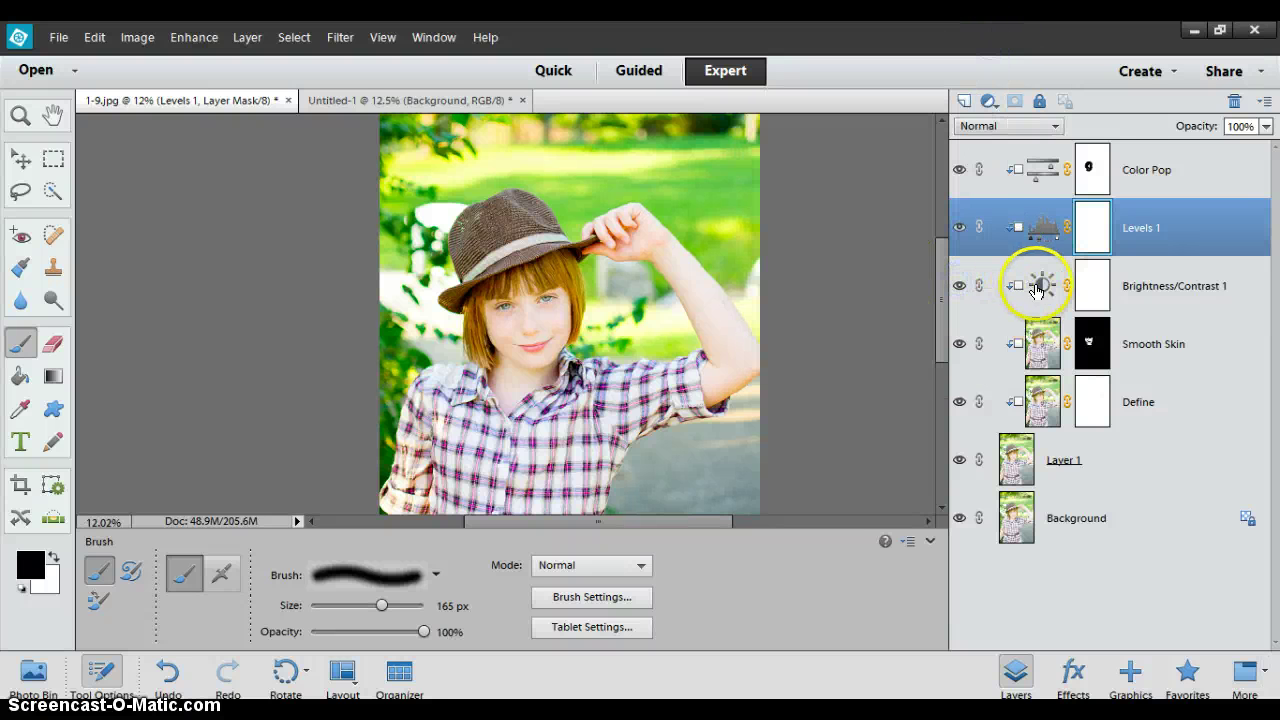
double_click(1040, 286)
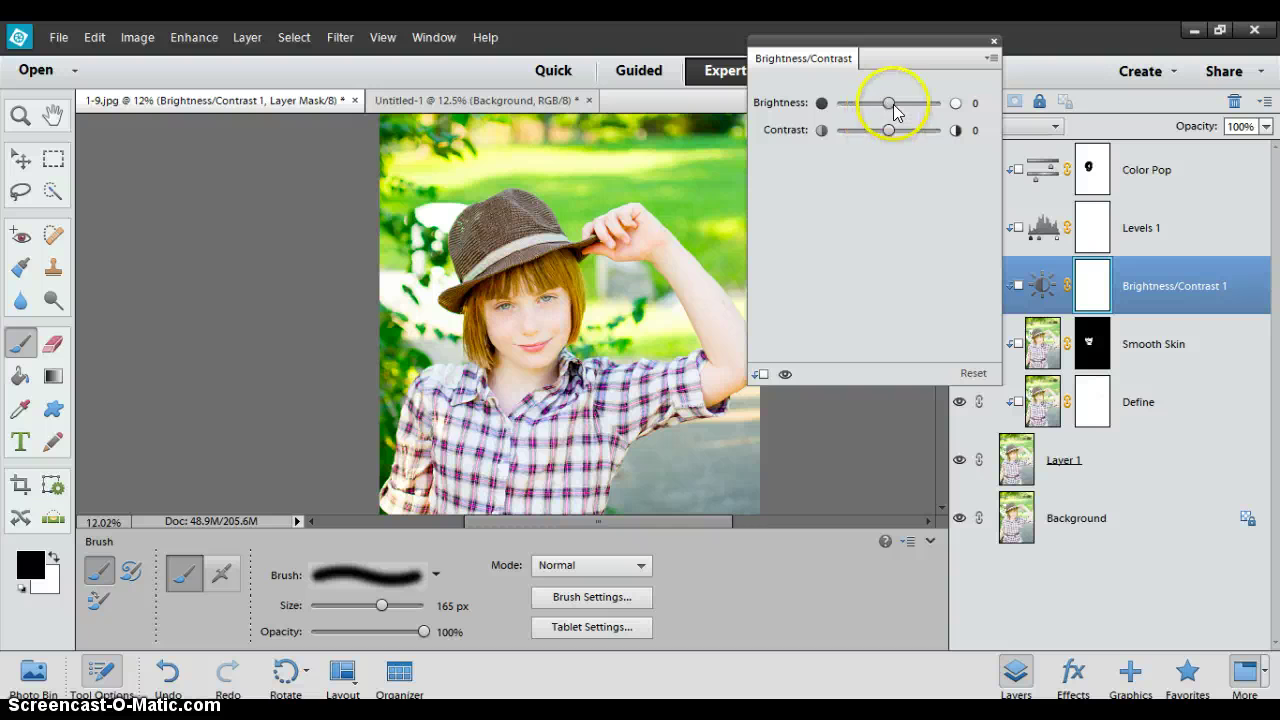
drag(889, 104, 893, 104)
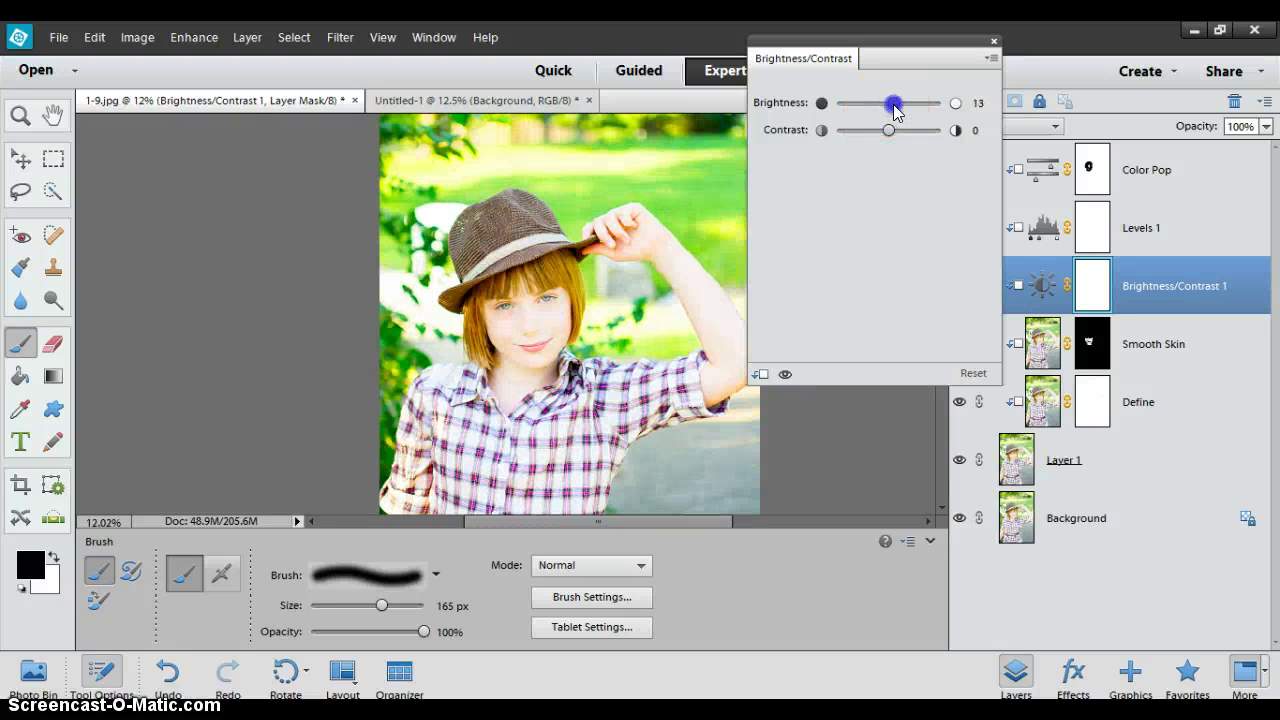
mouse_move(889, 137)
mouse_down()
mouse_move(905, 137)
mouse_move(892, 134)
mouse_up()
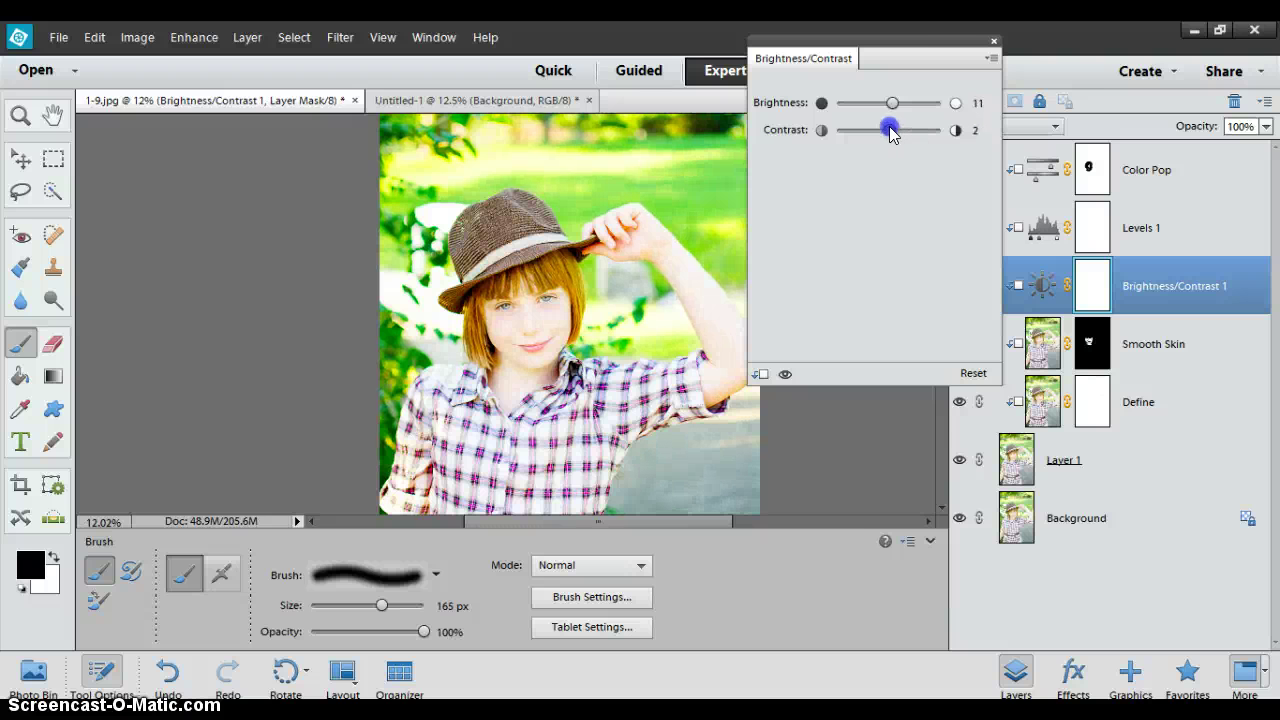
click(993, 42)
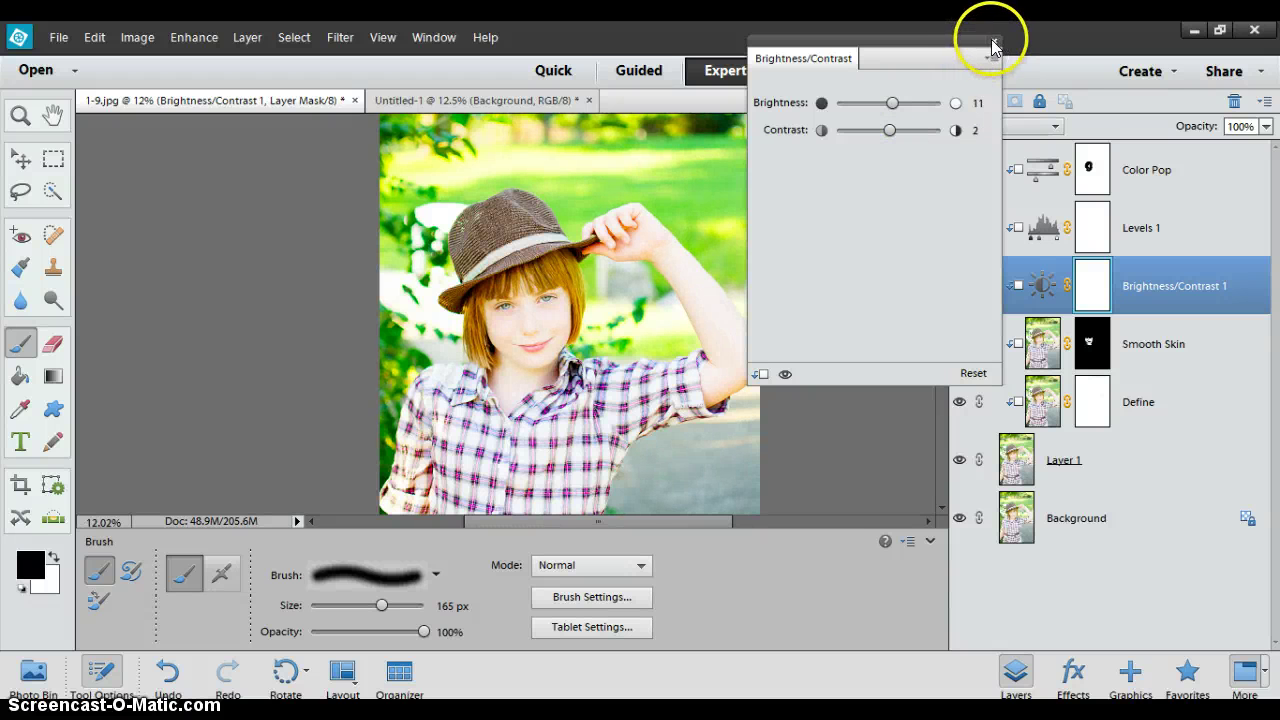
click(993, 42)
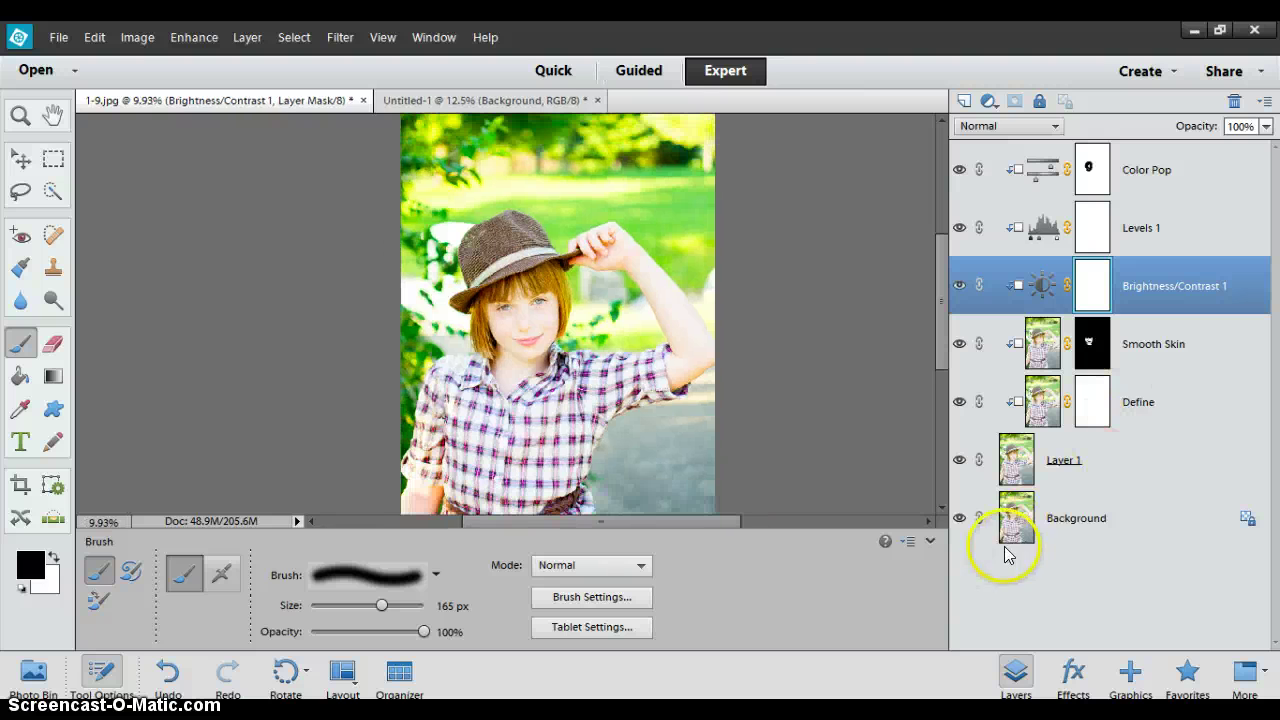
right_click(1010, 535)
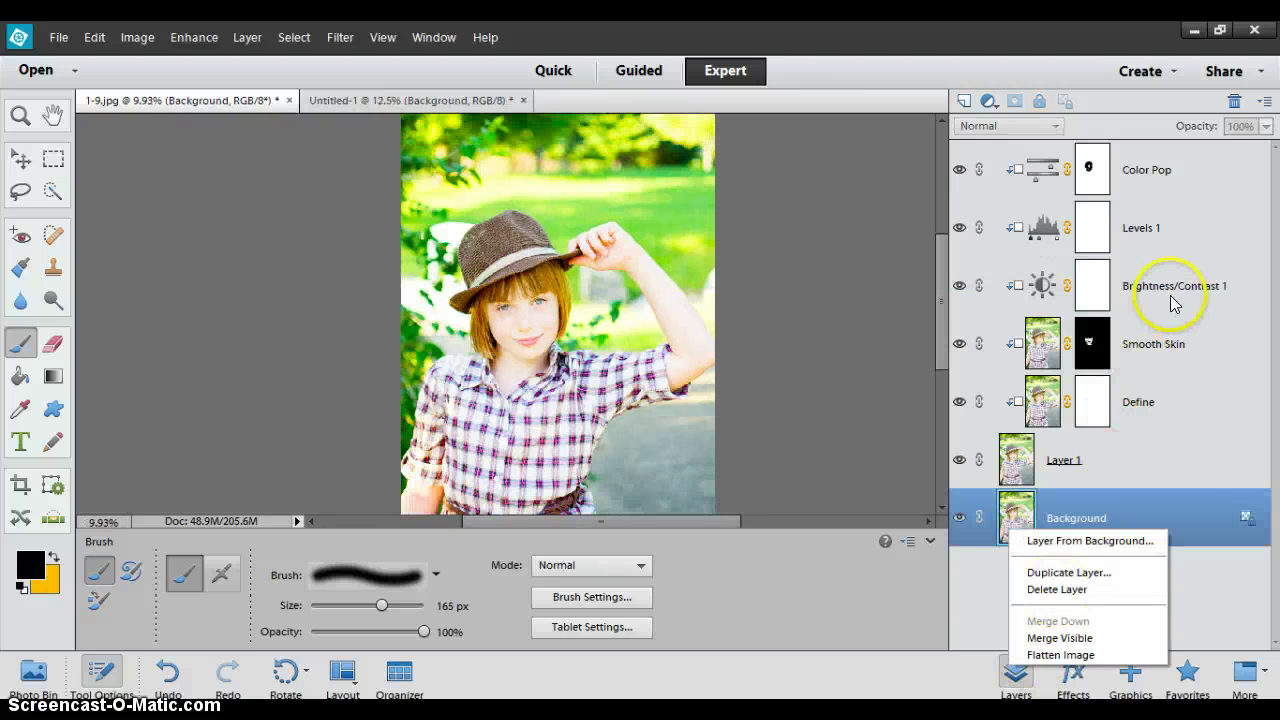
click(1183, 460)
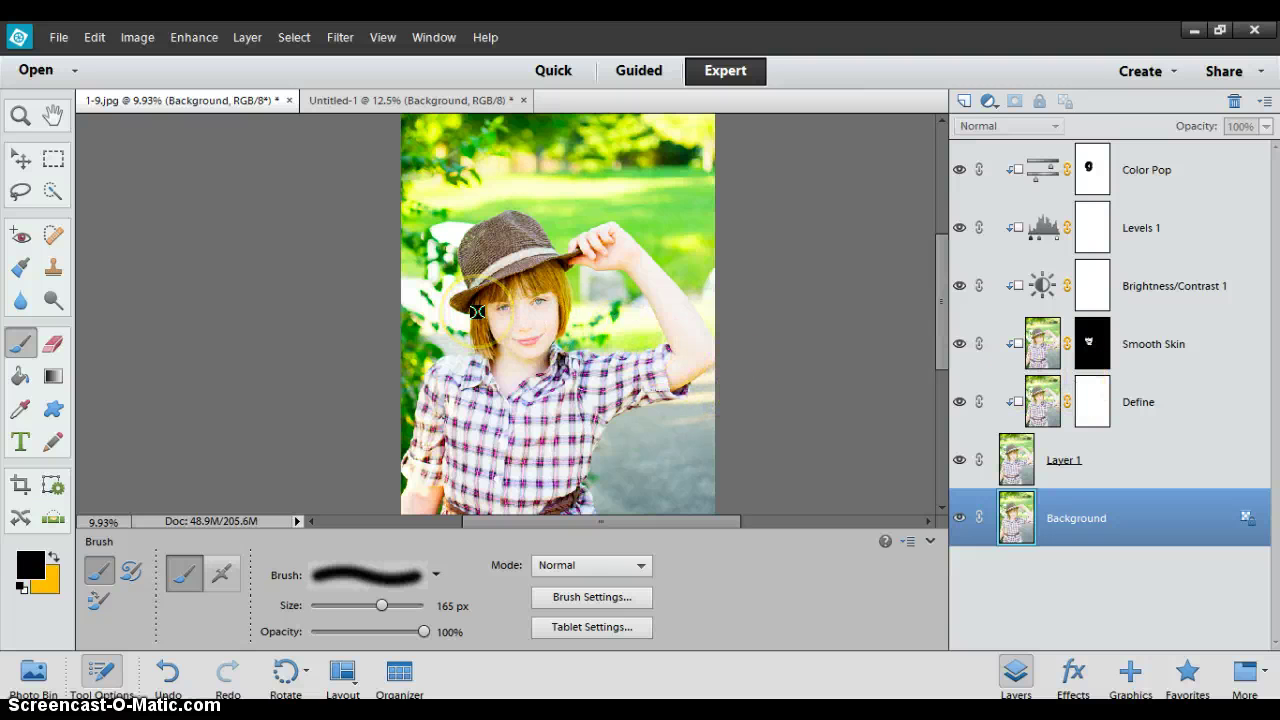
mouse_move(477, 312)
mouse_down()
mouse_move(451, 291)
mouse_move(480, 283)
mouse_move(346, 374)
mouse_up()
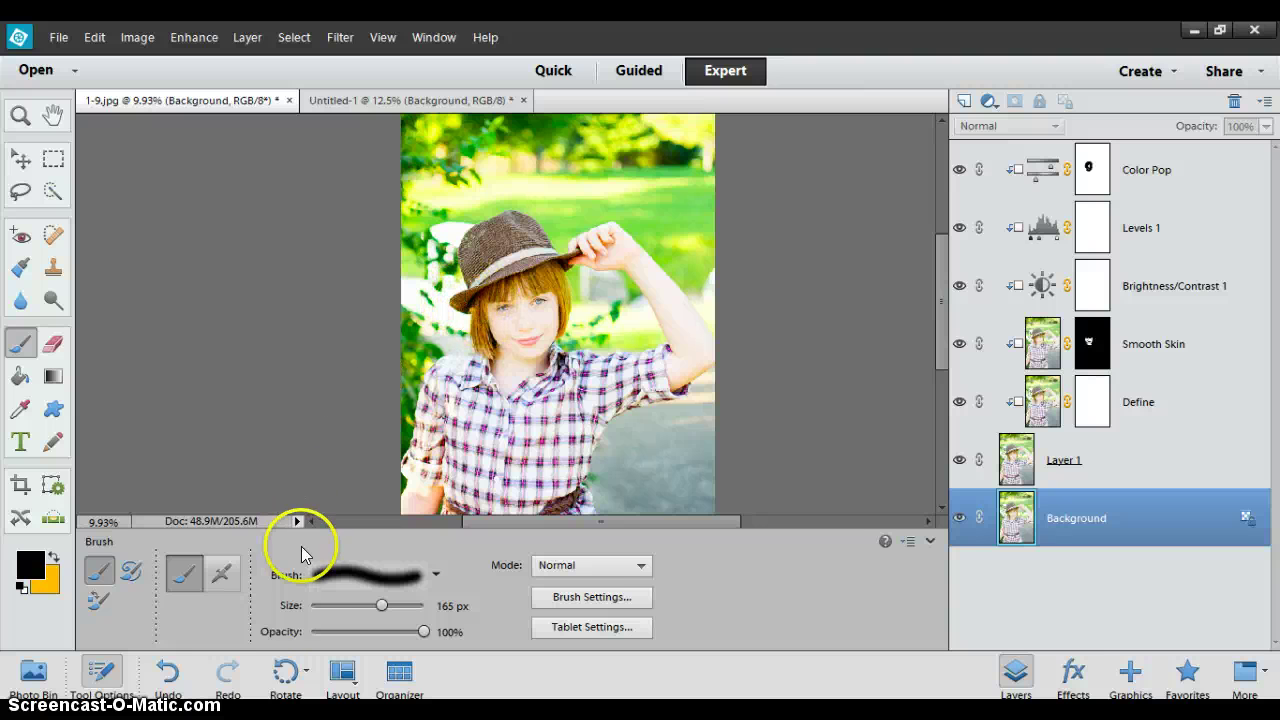